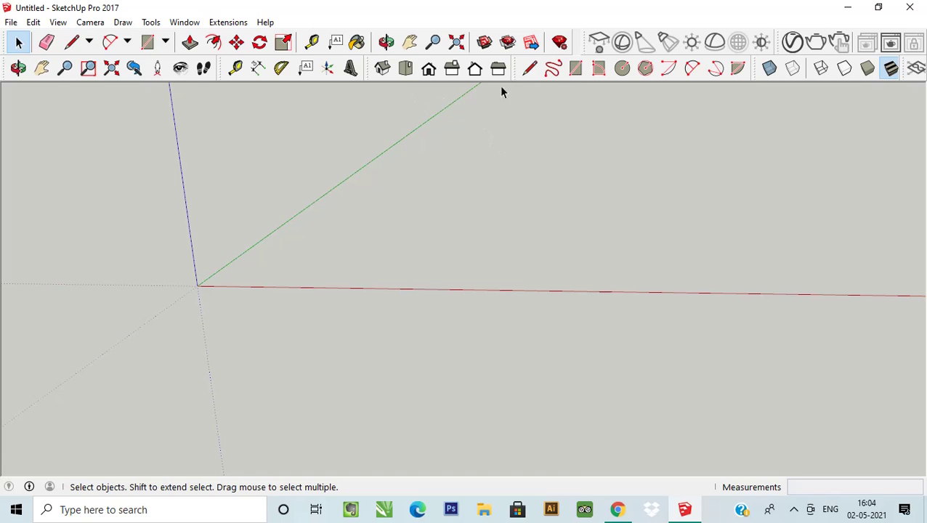
From Top view, draw a 53" × 14" rectangle starting at the origin, then view it in perspective.
{"action": "left_click", "coordinate": [405, 67]}
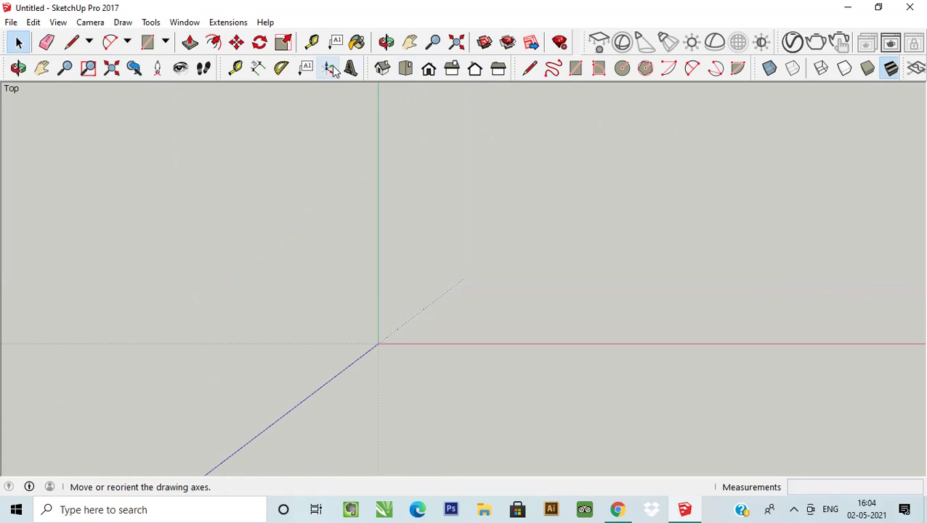
{"action": "left_click", "coordinate": [576, 67]}
{"action": "scroll", "coordinate": [653, 240], "scroll_direction": "up", "scroll_amount": 1}
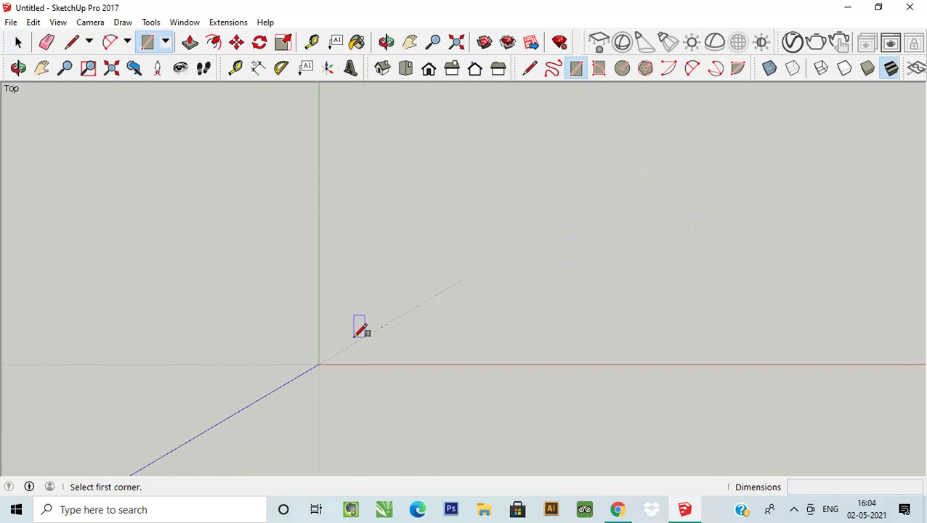
{"action": "left_click", "coordinate": [319, 364]}
{"action": "type", "text": "53"}
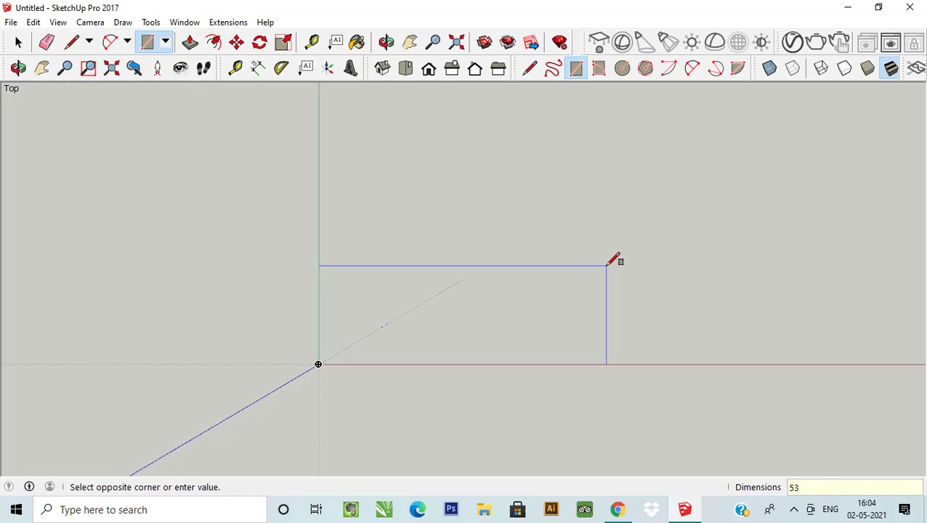
{"action": "type", "text": "\",14"}
{"action": "type", "text": "'"}
{"action": "key", "text": "Return"}
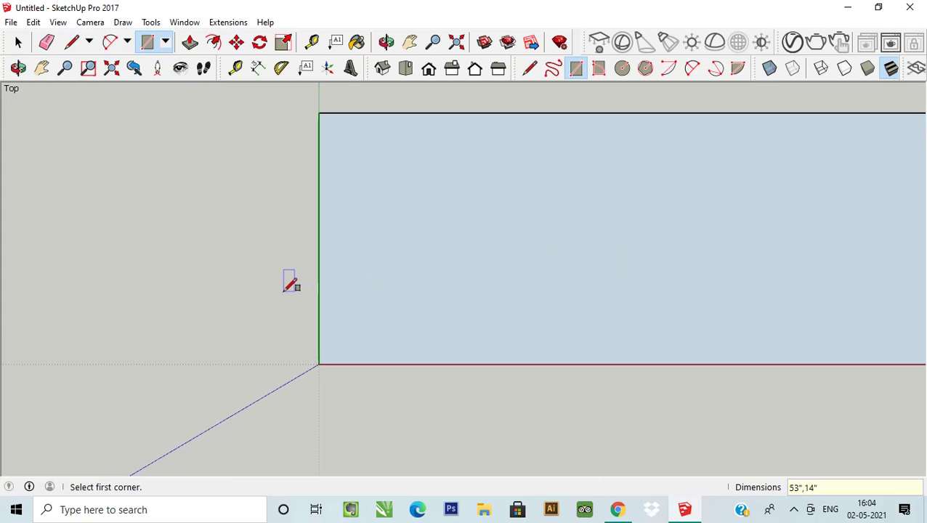
{"action": "scroll", "coordinate": [289, 283], "scroll_direction": "down", "scroll_amount": 3}
{"action": "scroll", "coordinate": [249, 252], "scroll_direction": "down", "scroll_amount": 2}
{"action": "left_click", "coordinate": [18, 67]}
{"action": "left_click_drag", "start_coordinate": [320, 342], "coordinate": [346, 369]}
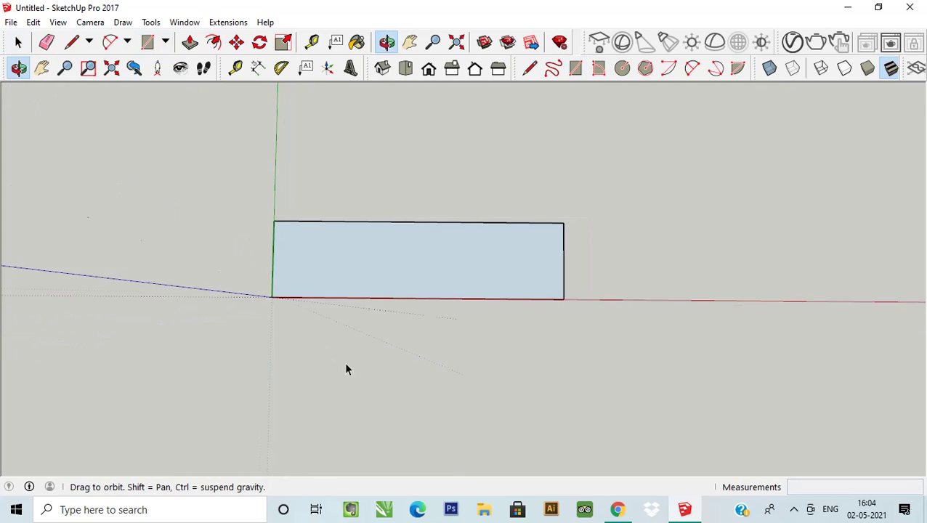
{"action": "mouse_move", "coordinate": [346, 370]}
{"action": "middle_mouse_down"}
{"action": "mouse_move", "coordinate": [366, 254]}
{"action": "mouse_move", "coordinate": [222, 76]}
{"action": "middle_mouse_up"}
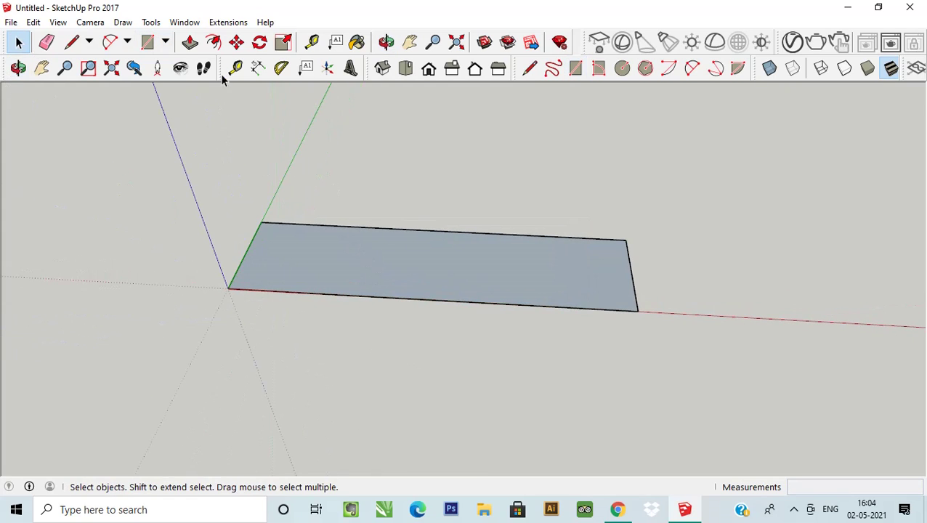
Push/pull the rectangle up 2" into a 53" × 14" × 2" board.
{"action": "left_click", "coordinate": [190, 42]}
{"action": "left_click_drag", "start_coordinate": [290, 252], "coordinate": [293, 230]}
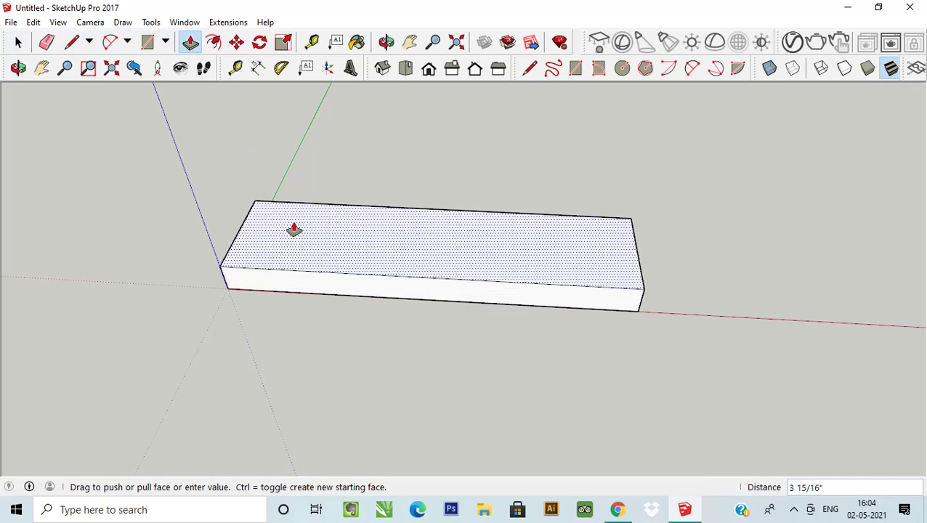
{"action": "type", "text": "2"}
{"action": "key", "text": "Return"}
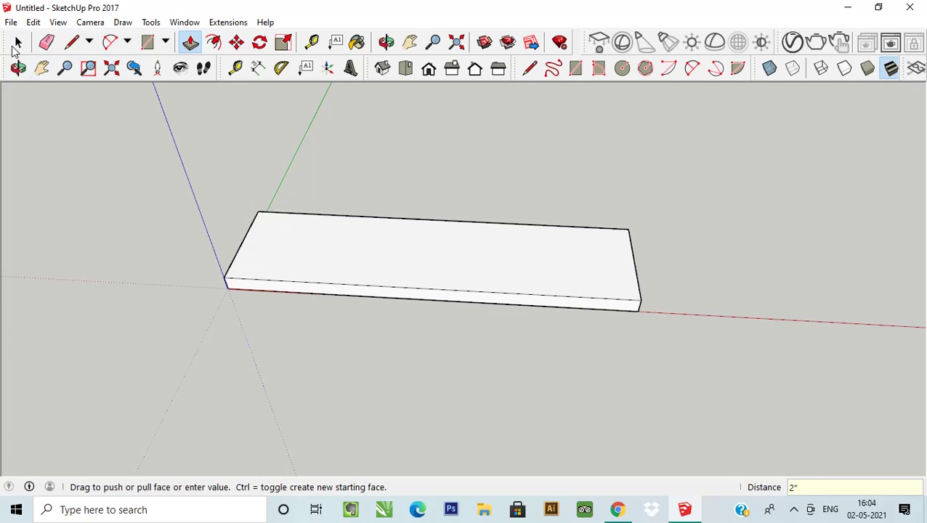
{"action": "left_click", "coordinate": [18, 43]}
{"action": "mouse_move", "coordinate": [259, 321]}
{"action": "middle_mouse_down"}
{"action": "mouse_move", "coordinate": [376, 172]}
{"action": "mouse_move", "coordinate": [359, 353]}
{"action": "mouse_move", "coordinate": [344, 225]}
{"action": "middle_mouse_up"}
{"action": "middle_click_drag", "start_coordinate": [314, 320], "coordinate": [325, 185]}
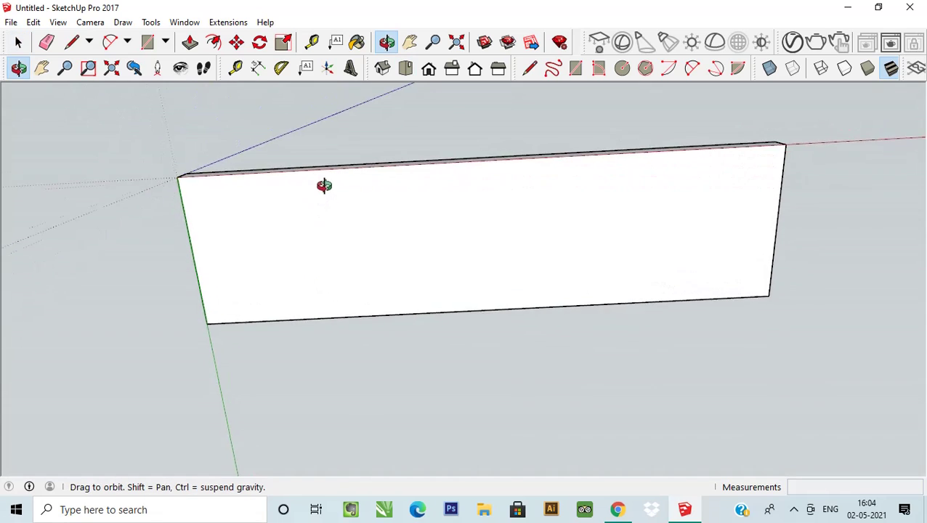
On the slab's underside, place Tape Measure guides 1" in from all four edges.
{"action": "left_click", "coordinate": [236, 68]}
{"action": "scroll", "coordinate": [317, 252], "scroll_direction": "up", "scroll_amount": 1}
{"action": "scroll", "coordinate": [324, 255], "scroll_direction": "up", "scroll_amount": 1}
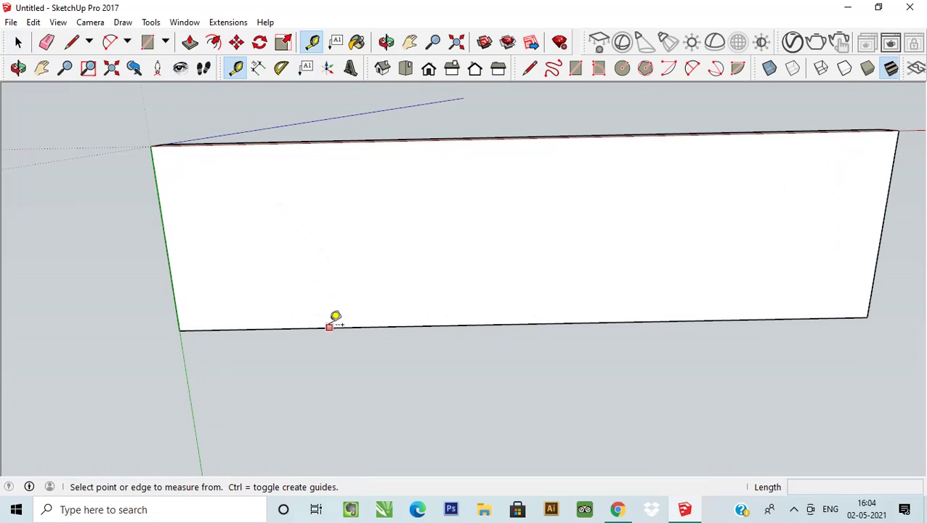
{"action": "middle_click_drag", "start_coordinate": [331, 327], "coordinate": [334, 259]}
{"action": "scroll", "coordinate": [333, 287], "scroll_direction": "up", "scroll_amount": 1}
{"action": "left_click", "coordinate": [333, 331]}
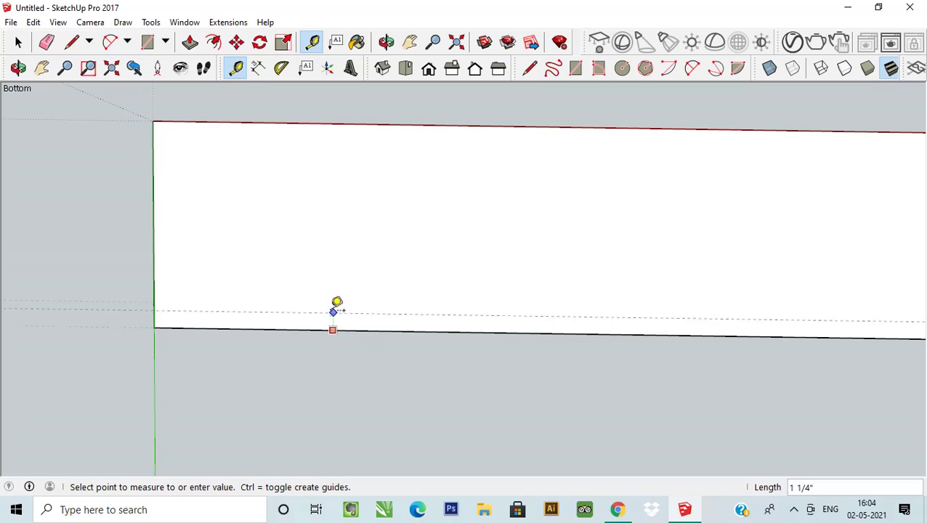
{"action": "type", "text": "1"}
{"action": "key", "text": "Return"}
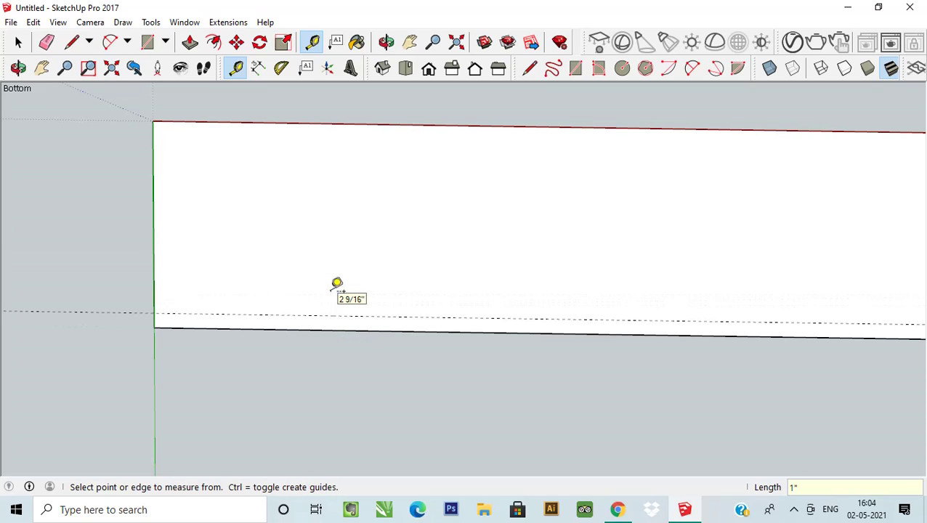
{"action": "left_click", "coordinate": [304, 123]}
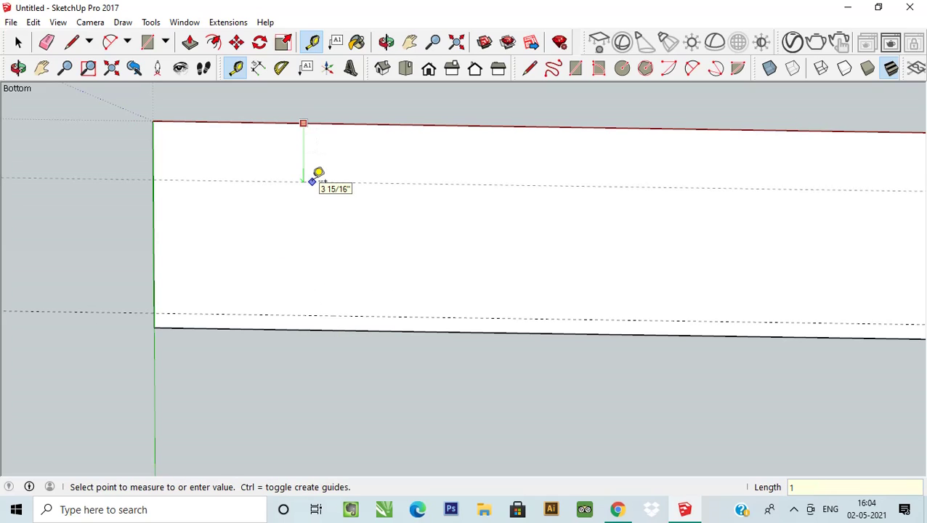
{"action": "key", "text": "Return"}
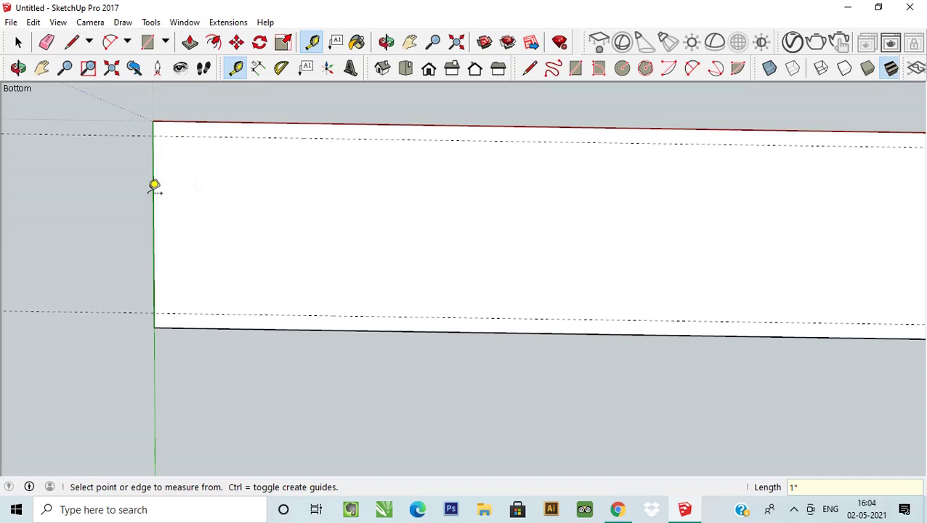
{"action": "left_click", "coordinate": [154, 191]}
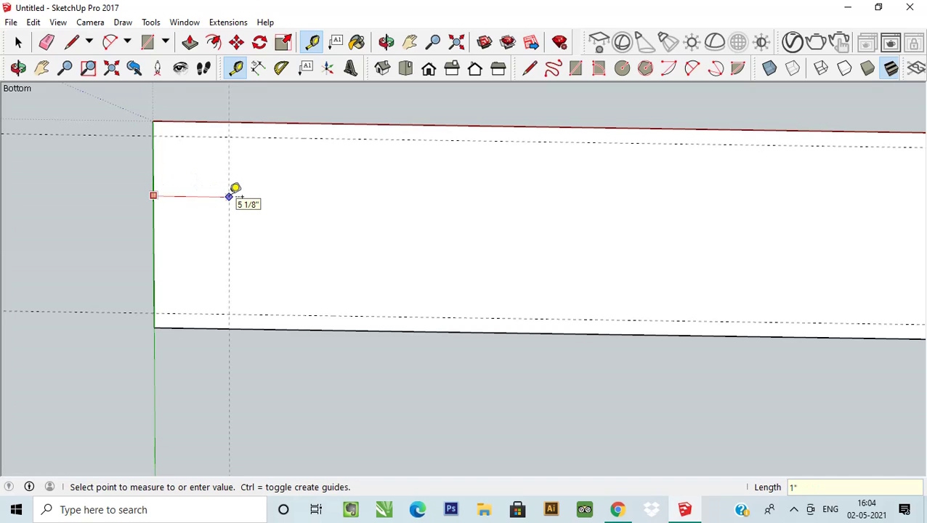
{"action": "type", "text": "1"}
{"action": "key", "text": "Return"}
{"action": "scroll", "coordinate": [406, 184], "scroll_direction": "down", "scroll_amount": 2}
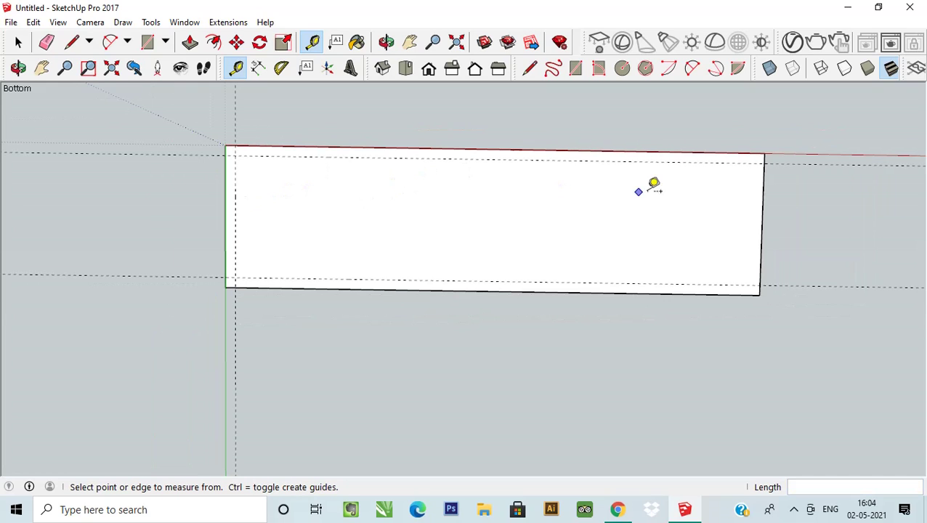
{"action": "left_click", "coordinate": [761, 191]}
{"action": "type", "text": "1\""}
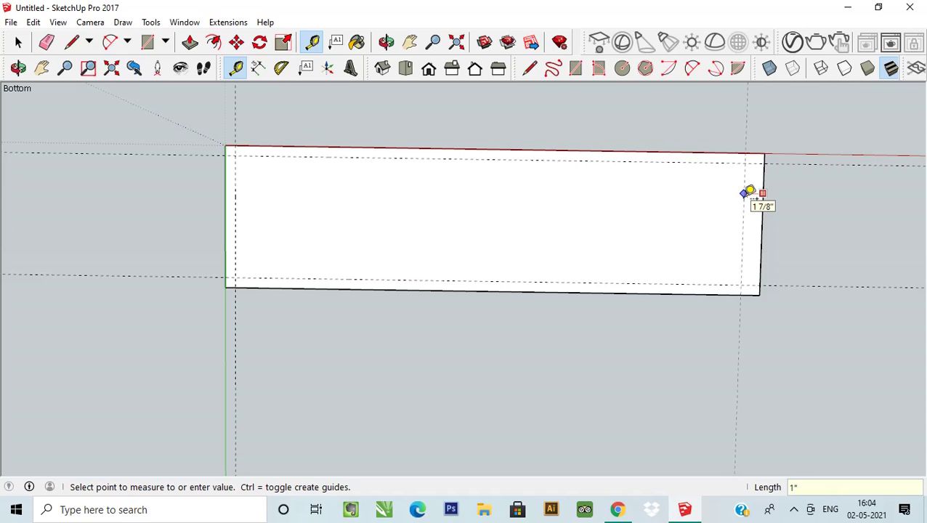
{"action": "left_click", "coordinate": [749, 192]}
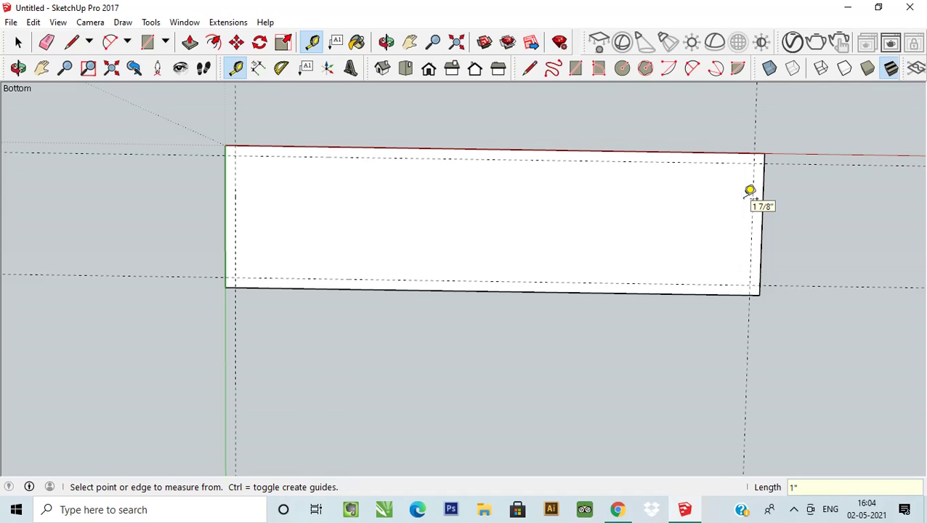
Add guides 2" further in from the left and right end guides.
{"action": "left_click", "coordinate": [147, 41]}
{"action": "left_click", "coordinate": [235, 155]}
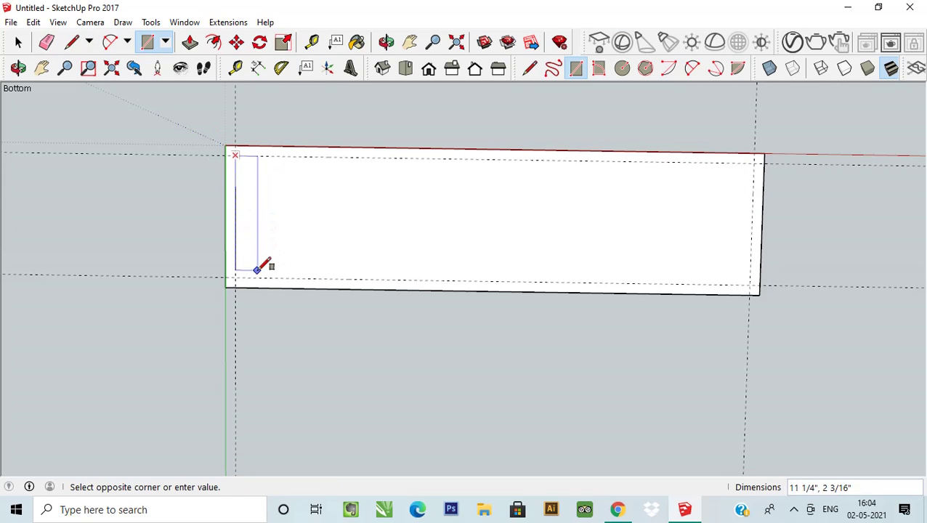
{"action": "key", "text": "Escape"}
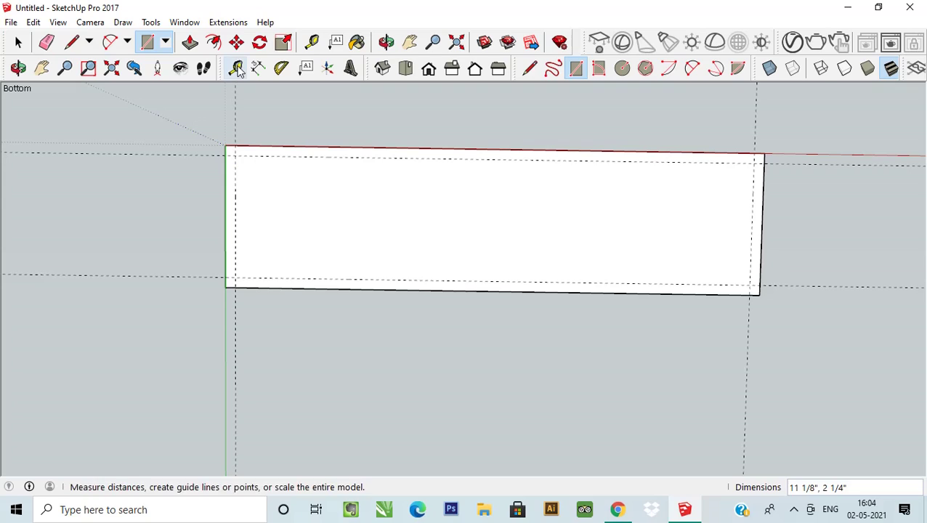
{"action": "left_click", "coordinate": [235, 68]}
{"action": "left_click", "coordinate": [234, 191]}
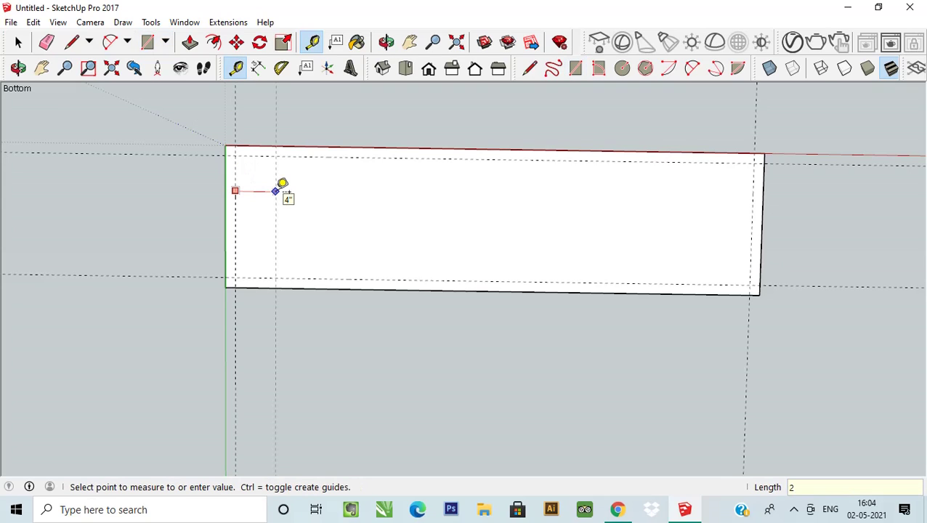
{"action": "type", "text": "\""}
{"action": "key", "text": "Return"}
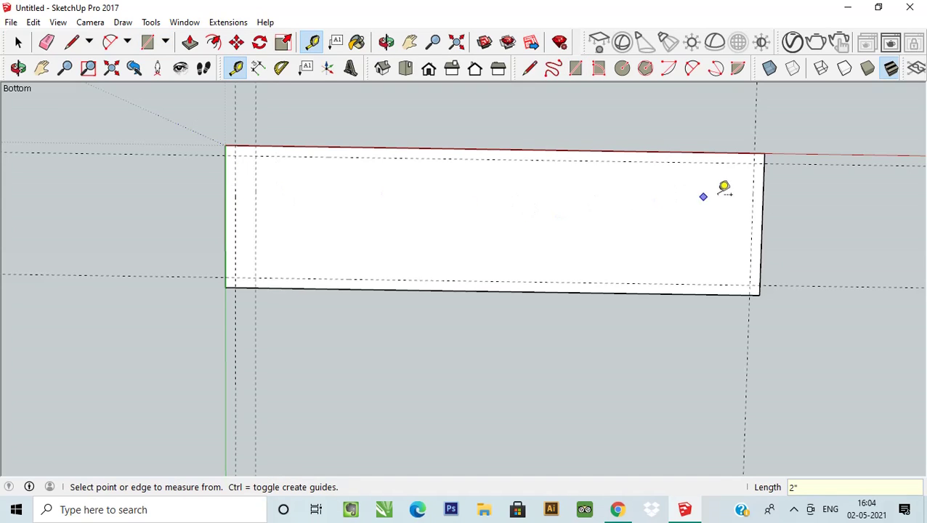
{"action": "left_click", "coordinate": [752, 196]}
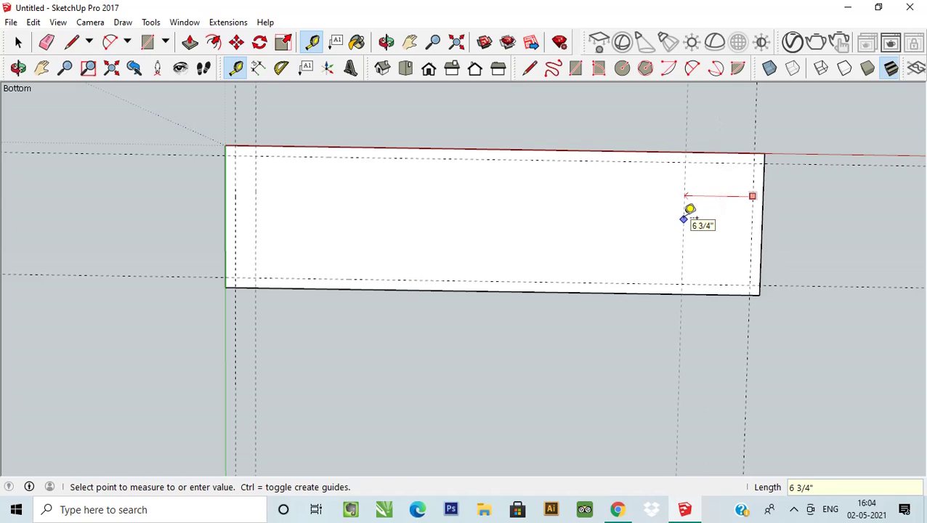
{"action": "type", "text": "2"}
{"action": "key", "text": "Return"}
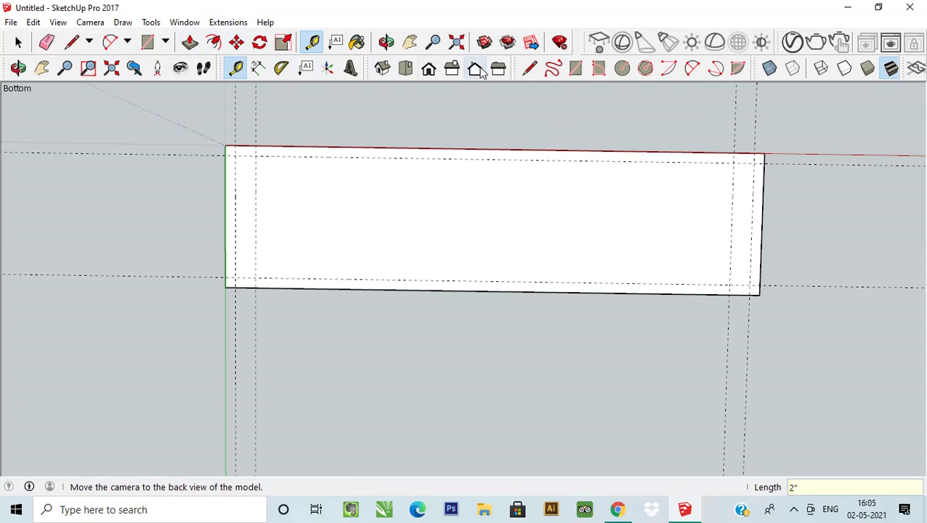
Draw thin leg outline rectangles between the guides at both ends of the underside.
{"action": "left_click", "coordinate": [575, 68]}
{"action": "left_click", "coordinate": [236, 154]}
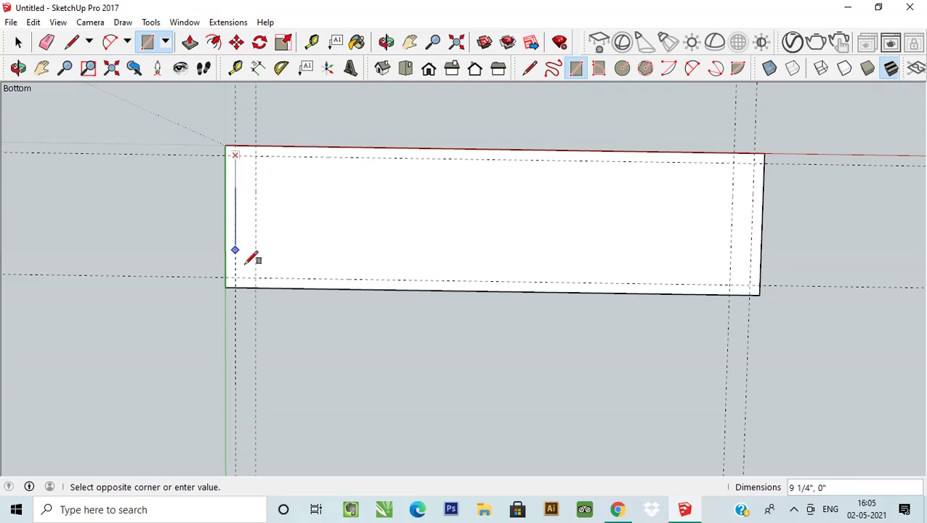
{"action": "left_click", "coordinate": [256, 277]}
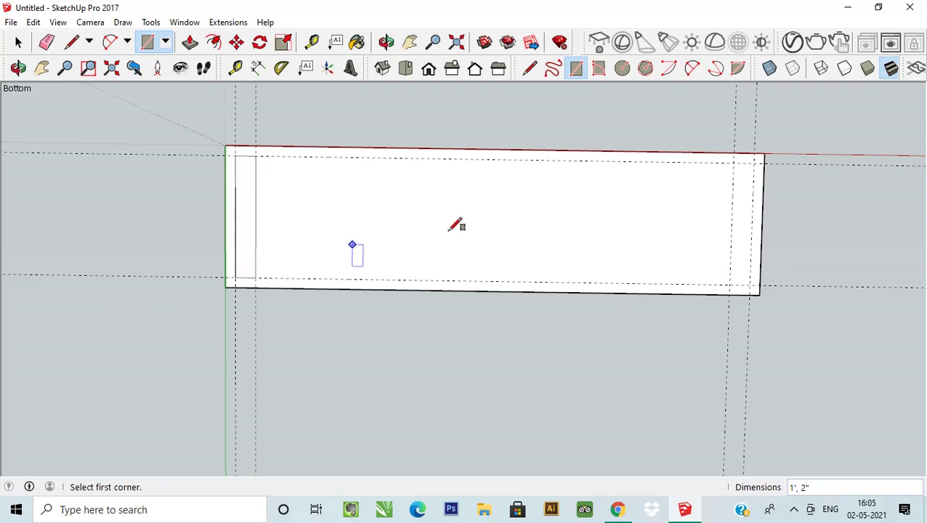
{"action": "left_click", "coordinate": [734, 163]}
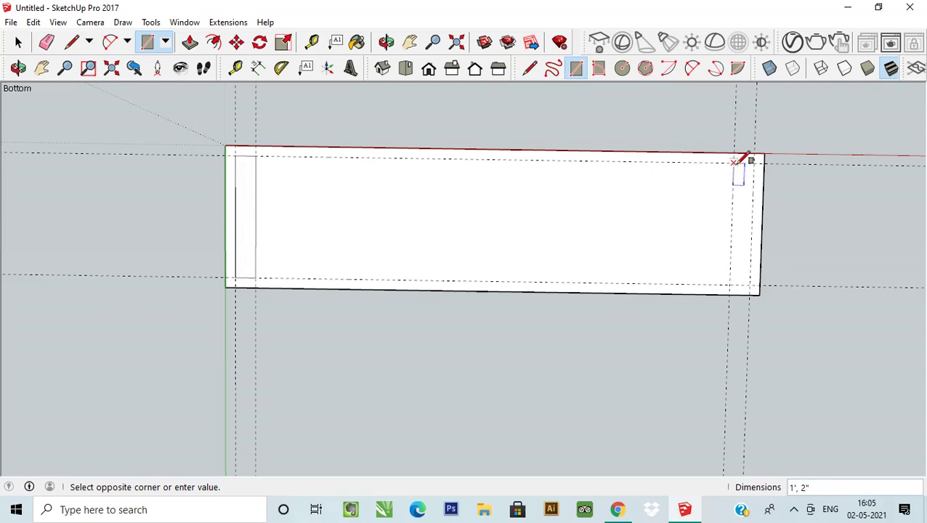
{"action": "left_click", "coordinate": [752, 284]}
{"action": "scroll", "coordinate": [440, 215], "scroll_direction": "down", "scroll_amount": 3}
{"action": "scroll", "coordinate": [390, 159], "scroll_direction": "down", "scroll_amount": 2}
{"action": "middle_click_drag", "start_coordinate": [390, 159], "coordinate": [382, 368]}
Push/pull both leg outlines down 1' 6" into slab legs.
{"action": "left_click", "coordinate": [191, 44]}
{"action": "mouse_move", "coordinate": [349, 219]}
{"action": "middle_mouse_down"}
{"action": "mouse_move", "coordinate": [369, 205]}
{"action": "mouse_move", "coordinate": [372, 237]}
{"action": "mouse_move", "coordinate": [315, 252]}
{"action": "middle_mouse_up"}
{"action": "middle_click_drag", "start_coordinate": [340, 202], "coordinate": [354, 207]}
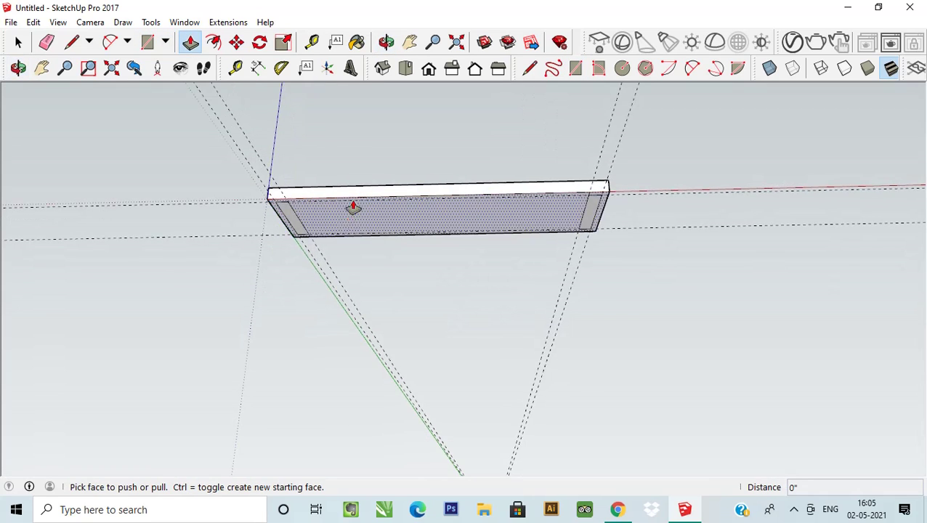
{"action": "scroll", "coordinate": [288, 222], "scroll_direction": "up", "scroll_amount": 2}
{"action": "left_click", "coordinate": [288, 220]}
{"action": "type", "text": "18"}
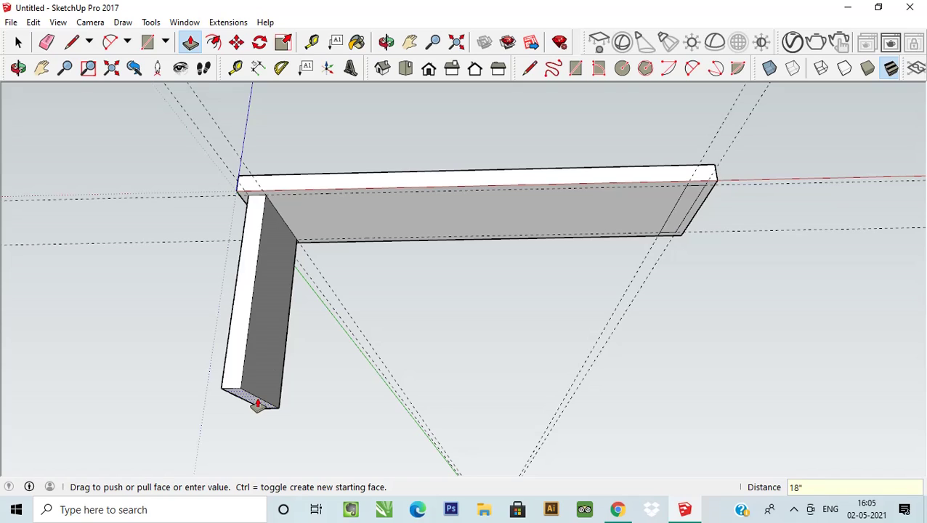
{"action": "key", "text": "Return"}
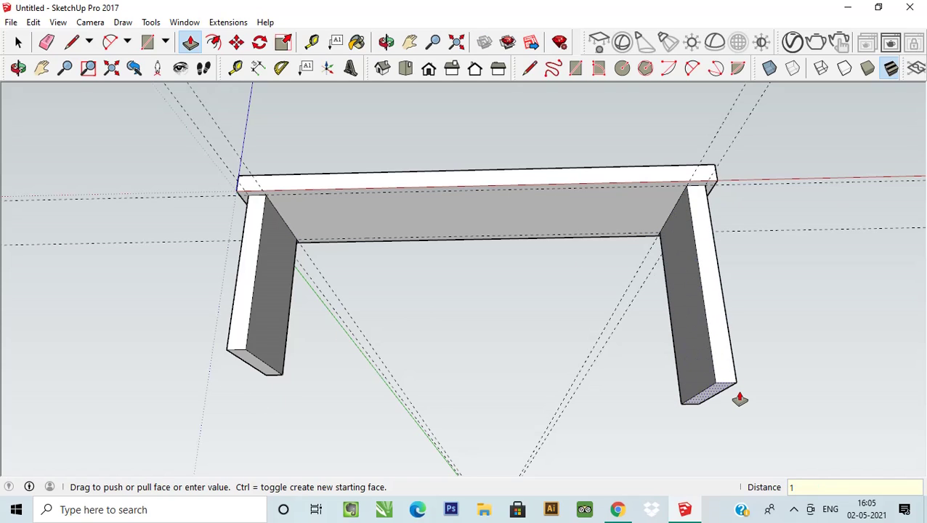
{"action": "key", "text": "Return"}
{"action": "left_click", "coordinate": [18, 42]}
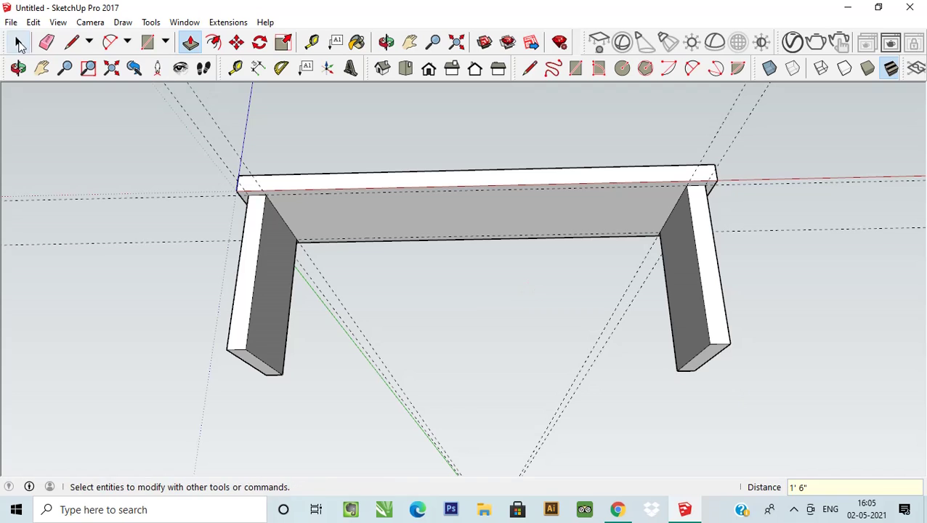
Erase an unwanted element from the bench with the Eraser.
{"action": "middle_click_drag", "start_coordinate": [240, 138], "coordinate": [327, 261]}
{"action": "scroll", "coordinate": [327, 261], "scroll_direction": "up", "scroll_amount": 4}
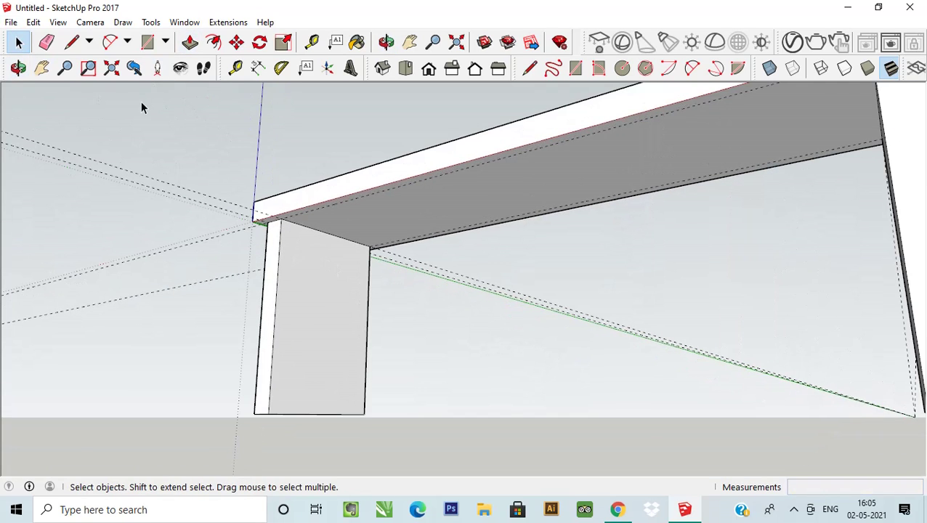
{"action": "left_click", "coordinate": [48, 43]}
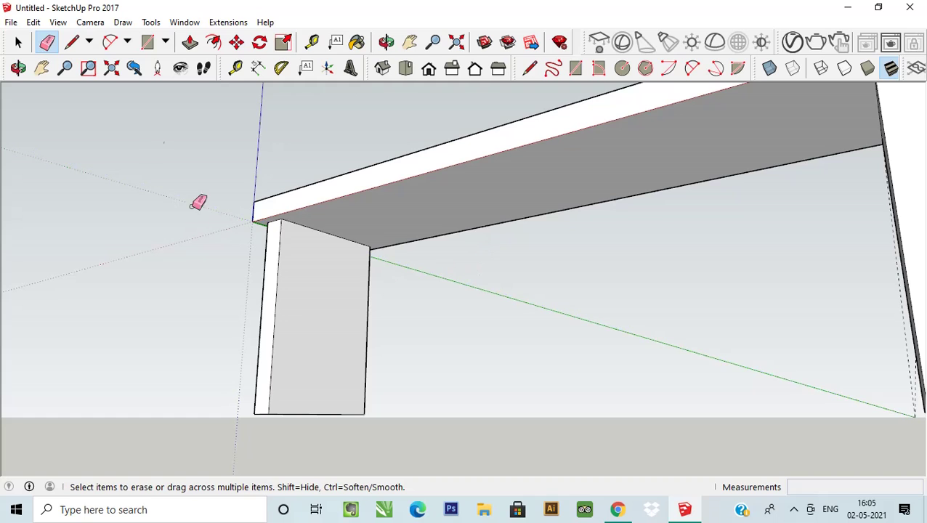
{"action": "left_click", "coordinate": [19, 43]}
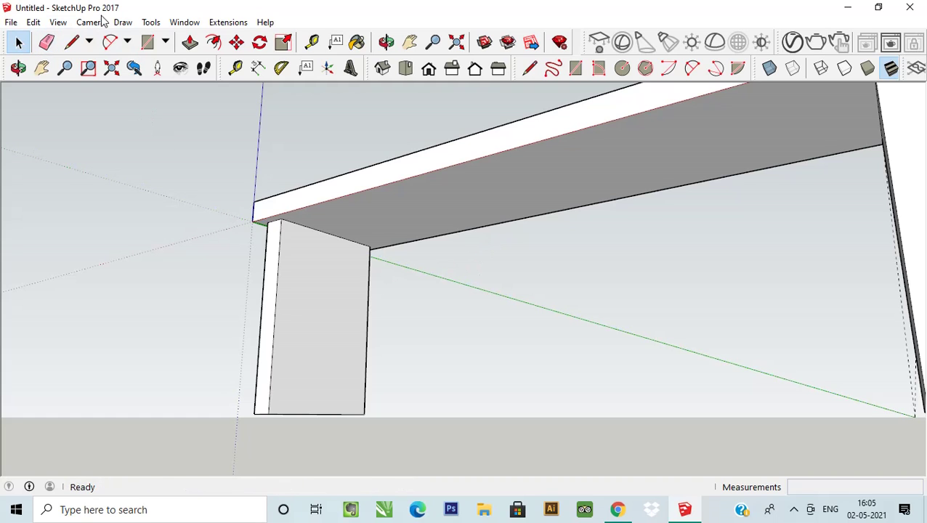
On the left leg, place guides 3/4" from one side, 4" below the top, and 1" from the other side.
{"action": "left_click", "coordinate": [234, 67]}
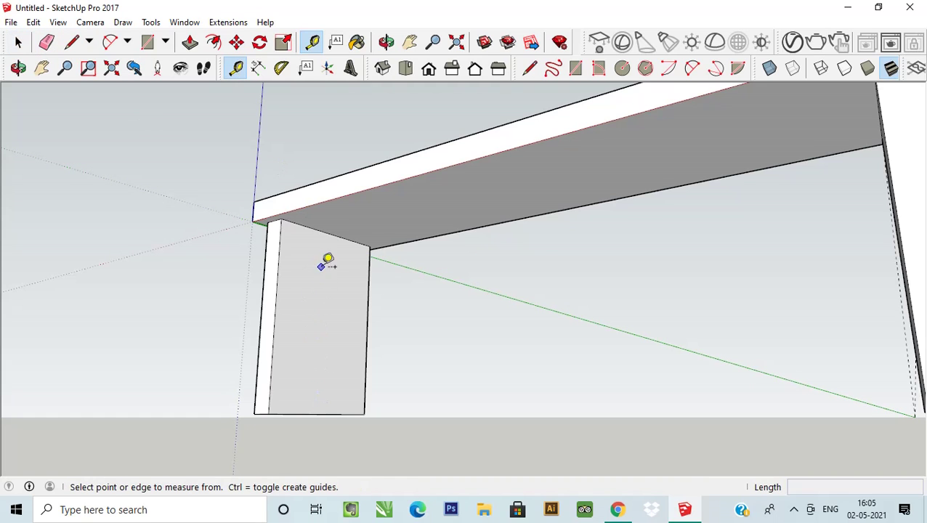
{"action": "scroll", "coordinate": [327, 262], "scroll_direction": "up", "scroll_amount": 2}
{"action": "middle_click_drag", "start_coordinate": [327, 249], "coordinate": [302, 244]}
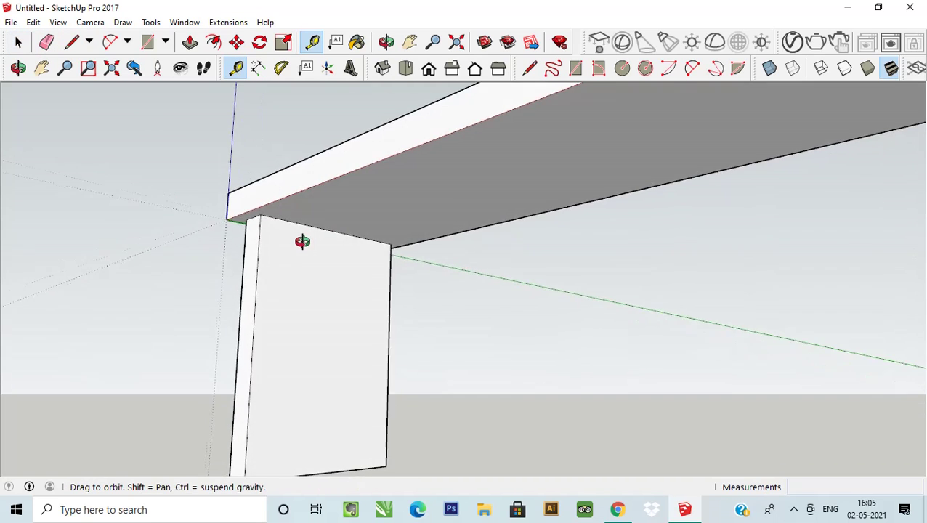
{"action": "left_click", "coordinate": [259, 242]}
{"action": "type", "text": "1\""}
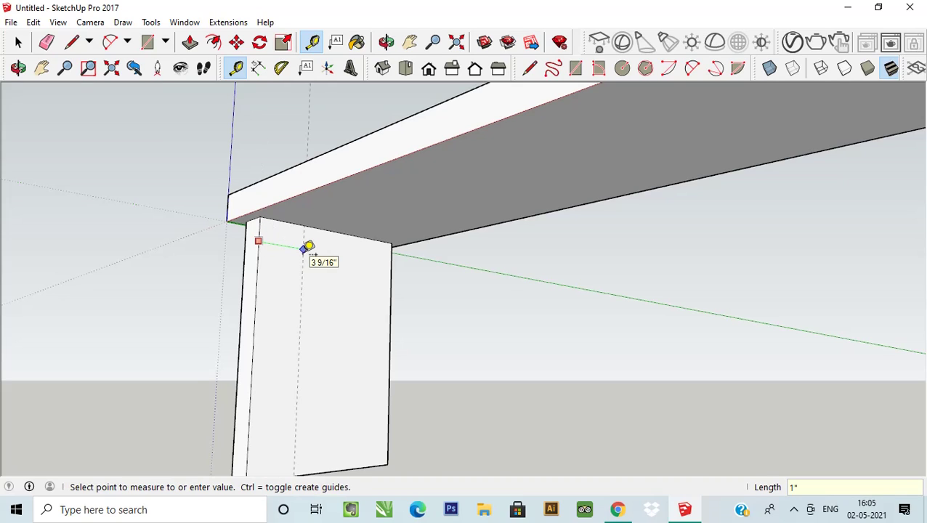
{"action": "type", "text": "3/4"}
{"action": "key", "text": "Return"}
{"action": "left_click", "coordinate": [305, 227]}
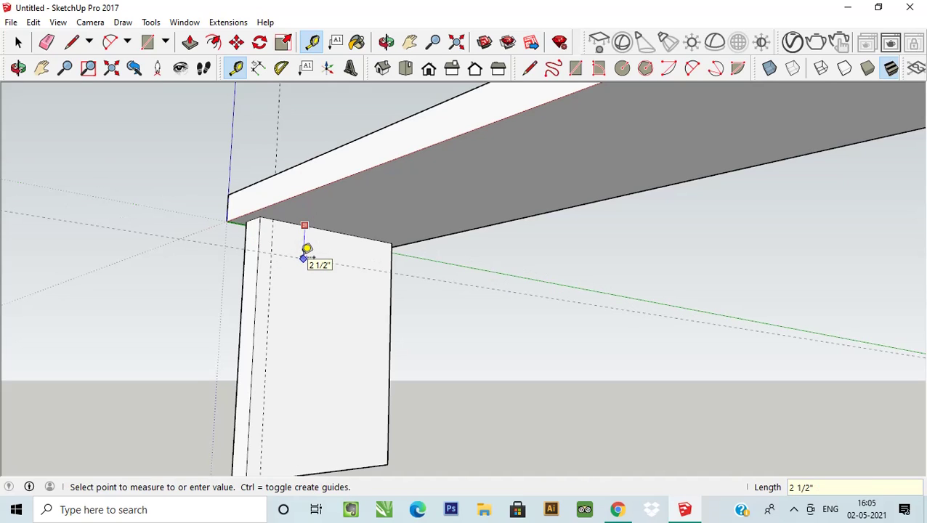
{"action": "type", "text": "4"}
{"action": "key", "text": "Return"}
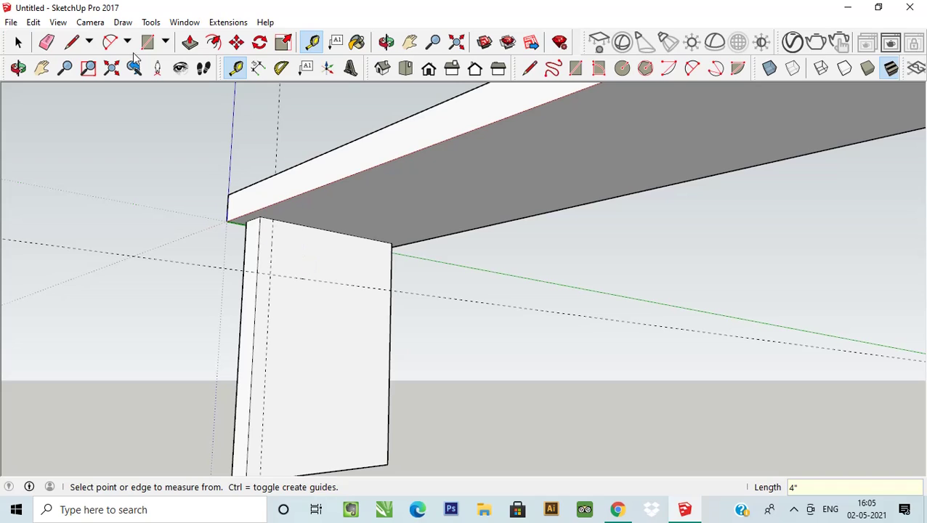
{"action": "left_click", "coordinate": [392, 264]}
{"action": "type", "text": "1"}
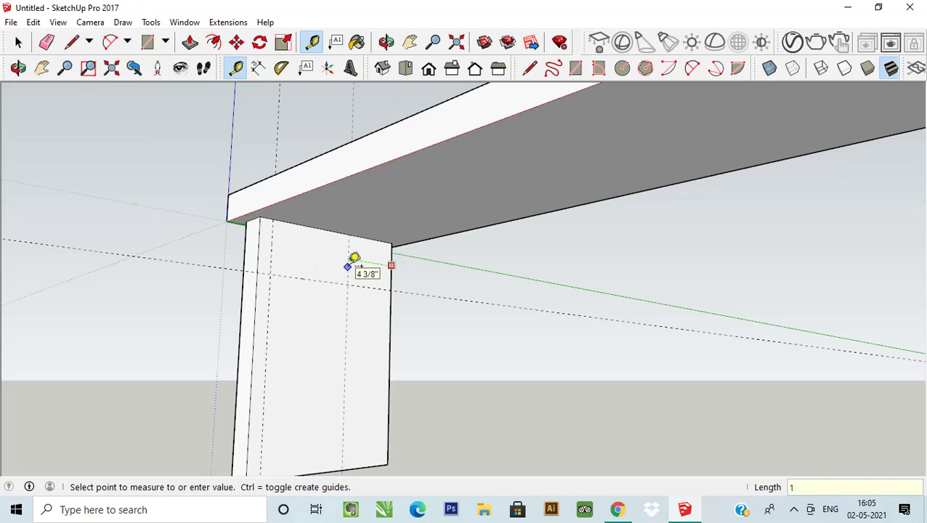
{"action": "key", "text": "Return"}
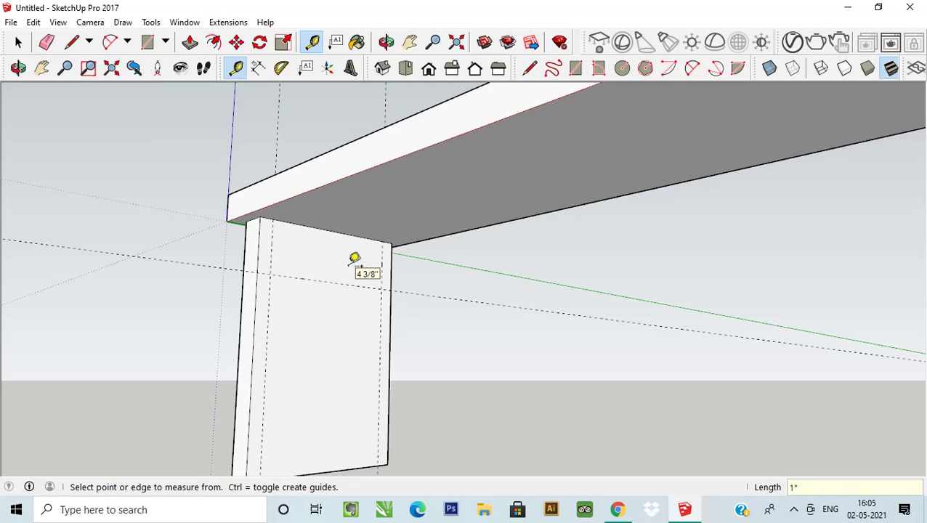
Draw 4" × 1" rectangles at the left leg's top corners along the guides.
{"action": "left_click", "coordinate": [147, 41]}
{"action": "scroll", "coordinate": [400, 289], "scroll_direction": "up", "scroll_amount": 1}
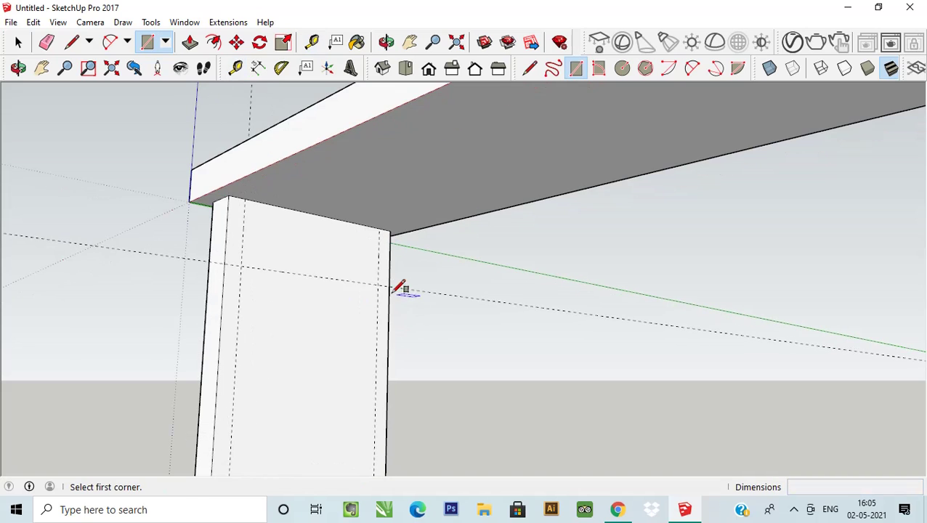
{"action": "left_click", "coordinate": [228, 196]}
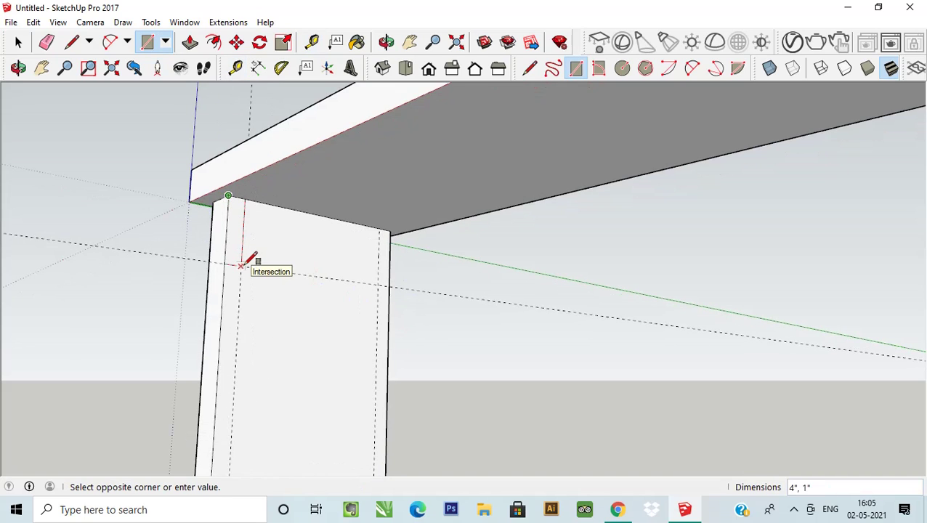
{"action": "left_click", "coordinate": [244, 267]}
{"action": "mouse_move", "coordinate": [379, 228]}
{"action": "middle_mouse_down"}
{"action": "mouse_move", "coordinate": [437, 256]}
{"action": "mouse_move", "coordinate": [345, 276]}
{"action": "middle_mouse_up"}
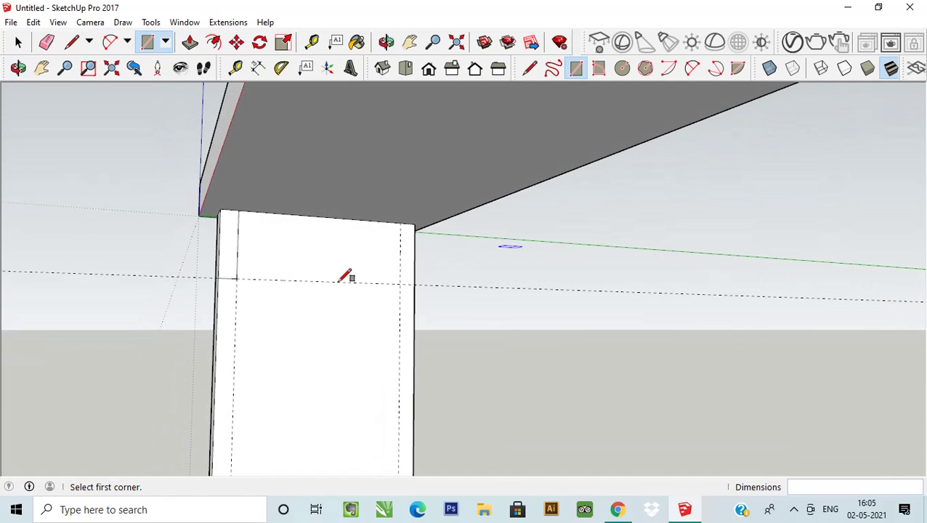
{"action": "left_click", "coordinate": [399, 221]}
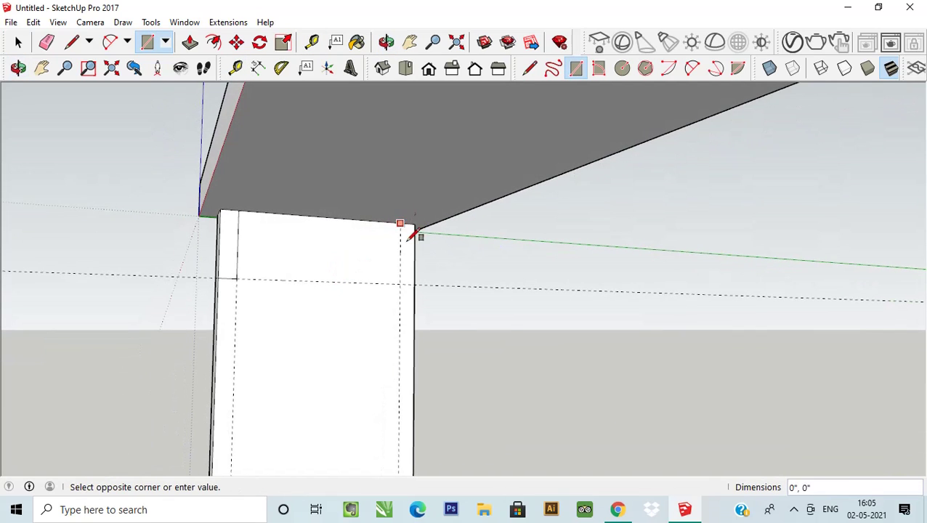
{"action": "left_click", "coordinate": [416, 283]}
{"action": "mouse_move", "coordinate": [423, 278]}
{"action": "middle_mouse_down"}
{"action": "mouse_move", "coordinate": [306, 240]}
{"action": "mouse_move", "coordinate": [240, 146]}
{"action": "middle_mouse_up"}
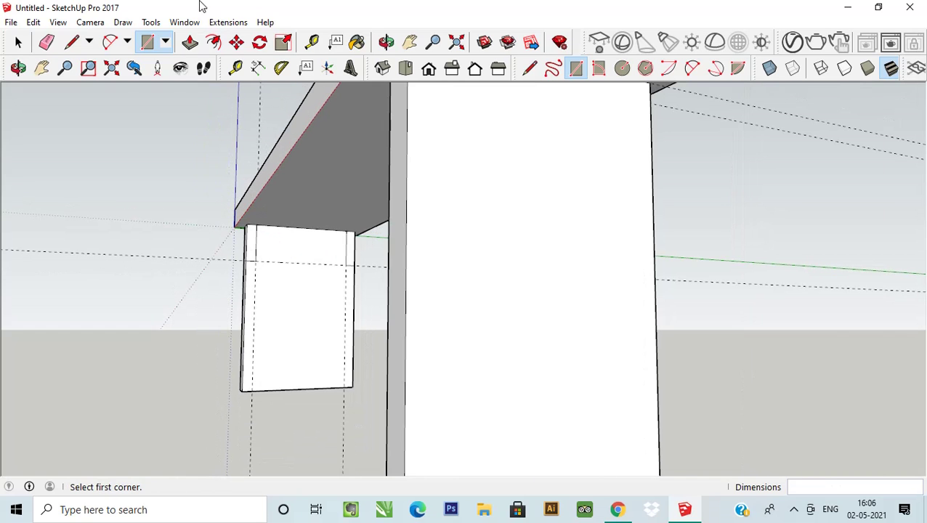
Push/pull the small rectangle face out from the leg beneath the top.
{"action": "left_click", "coordinate": [190, 41]}
{"action": "mouse_move", "coordinate": [319, 240]}
{"action": "middle_mouse_down"}
{"action": "mouse_move", "coordinate": [350, 225]}
{"action": "mouse_move", "coordinate": [390, 245]}
{"action": "mouse_move", "coordinate": [511, 223]}
{"action": "mouse_move", "coordinate": [622, 241]}
{"action": "mouse_move", "coordinate": [546, 245]}
{"action": "mouse_move", "coordinate": [588, 252]}
{"action": "middle_mouse_up"}
{"action": "left_click", "coordinate": [328, 247]}
{"action": "scroll", "coordinate": [383, 248], "scroll_direction": "down", "scroll_amount": 4}
{"action": "left_click", "coordinate": [596, 242]}
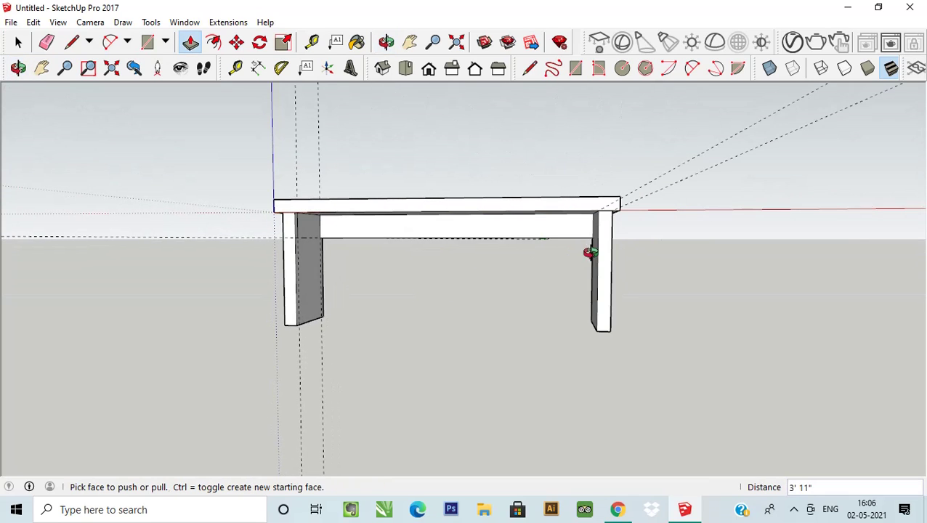
{"action": "scroll", "coordinate": [306, 234], "scroll_direction": "up", "scroll_amount": 2}
{"action": "scroll", "coordinate": [300, 222], "scroll_direction": "up", "scroll_amount": 2}
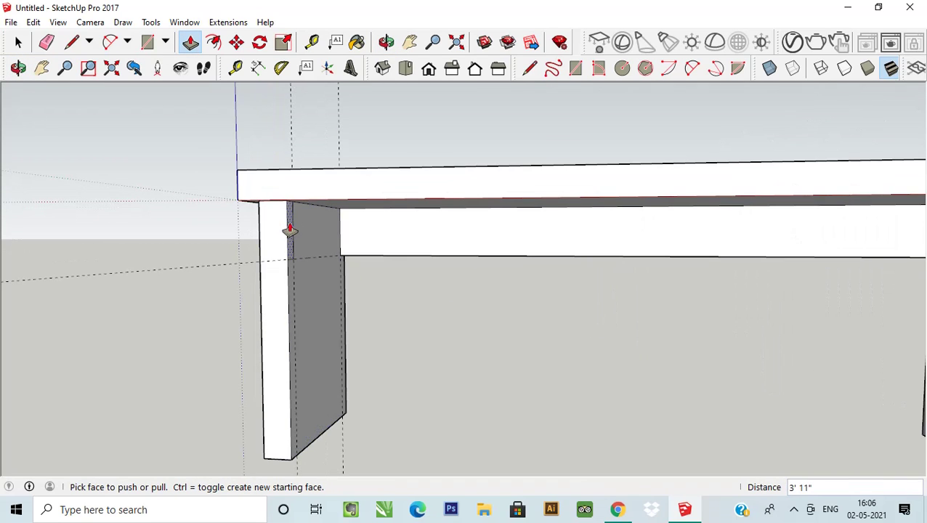
Extend the apron face 3' 11" across to the right leg.
{"action": "left_click", "coordinate": [290, 230]}
{"action": "scroll", "coordinate": [311, 232], "scroll_direction": "down", "scroll_amount": 3}
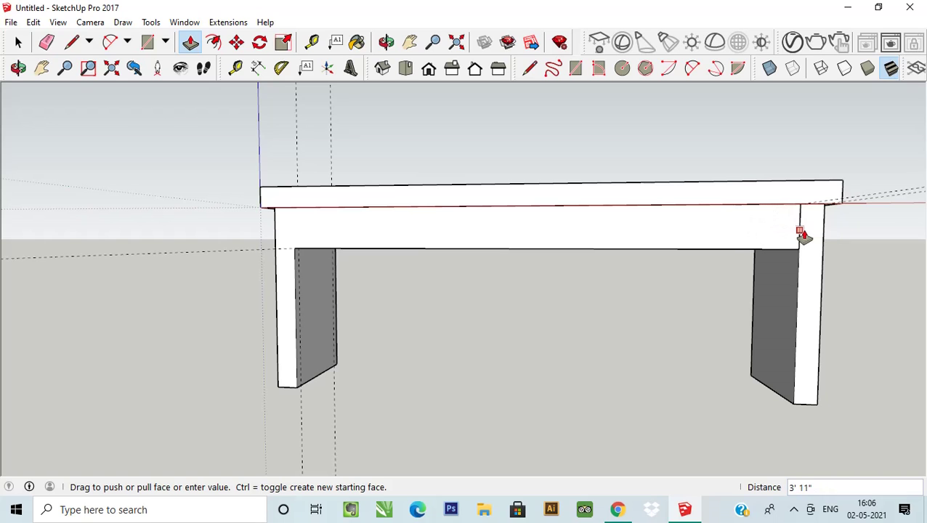
{"action": "left_click", "coordinate": [803, 237]}
{"action": "scroll", "coordinate": [723, 266], "scroll_direction": "down", "scroll_amount": 2}
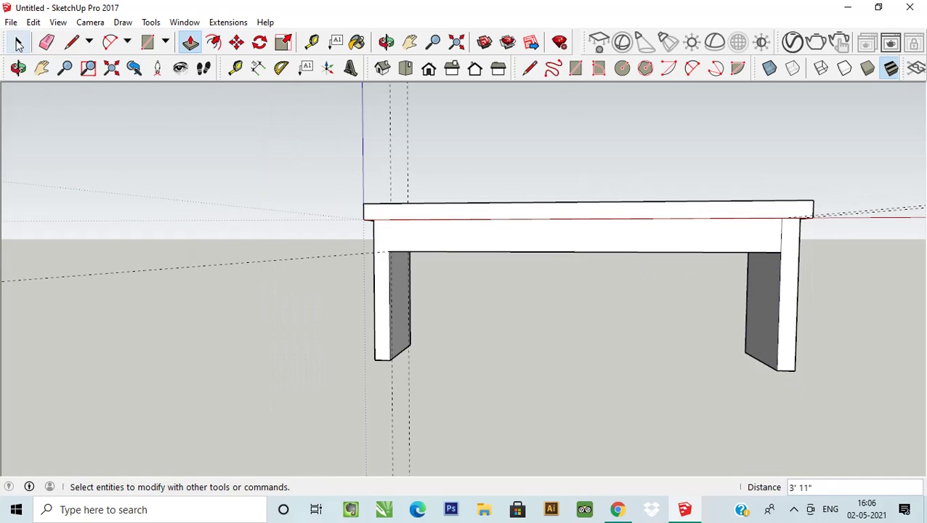
{"action": "left_click", "coordinate": [19, 44]}
{"action": "middle_click_drag", "start_coordinate": [549, 248], "coordinate": [319, 389]}
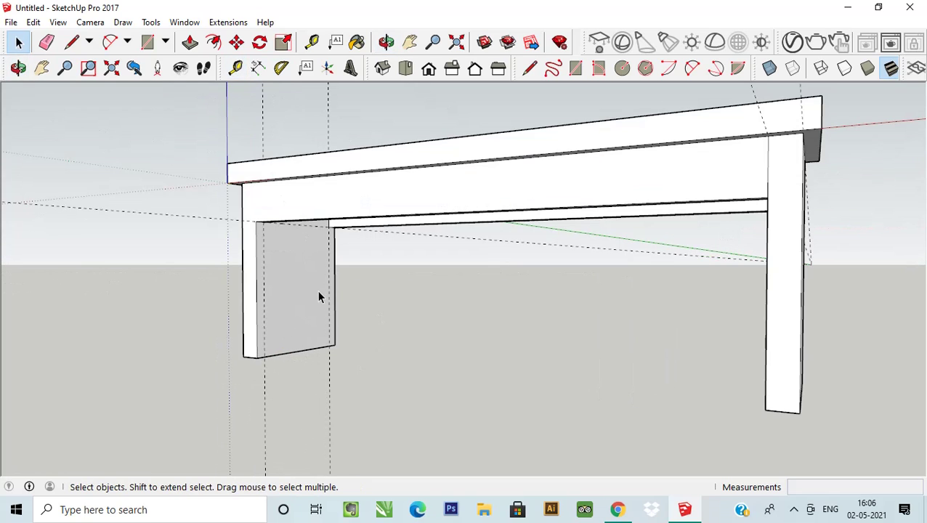
{"action": "middle_click_drag", "start_coordinate": [319, 296], "coordinate": [286, 276]}
Place a guide 4" above the left leg's bottom edge.
{"action": "left_click", "coordinate": [235, 68]}
{"action": "scroll", "coordinate": [356, 251], "scroll_direction": "up", "scroll_amount": 2}
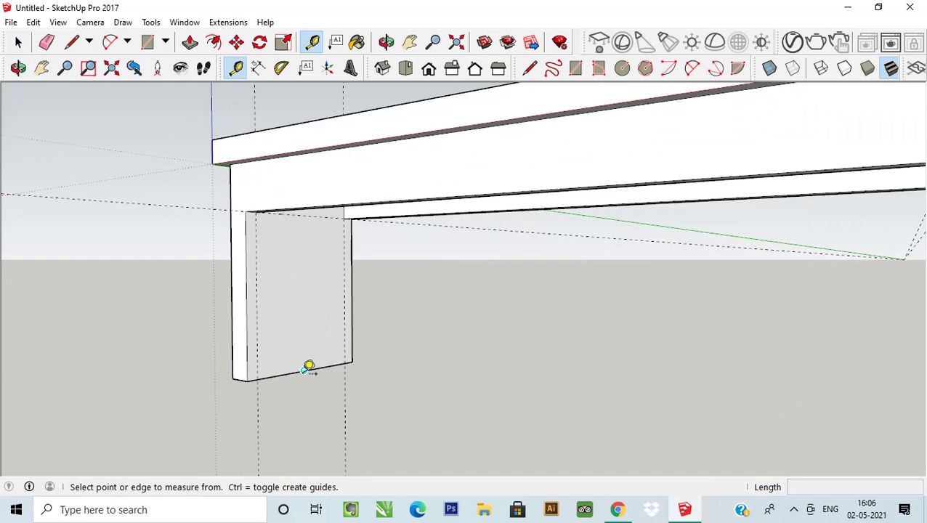
{"action": "left_click", "coordinate": [304, 370]}
{"action": "type", "text": "4"}
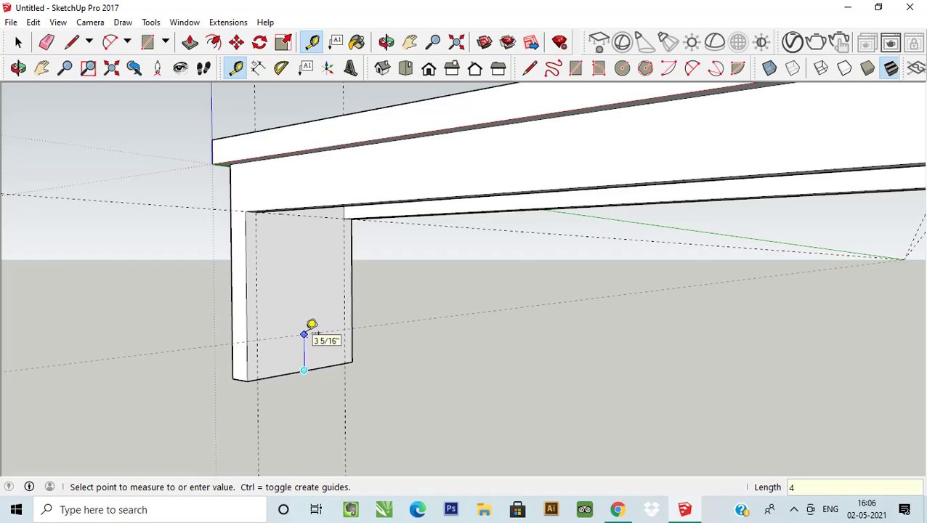
{"action": "key", "text": "Return"}
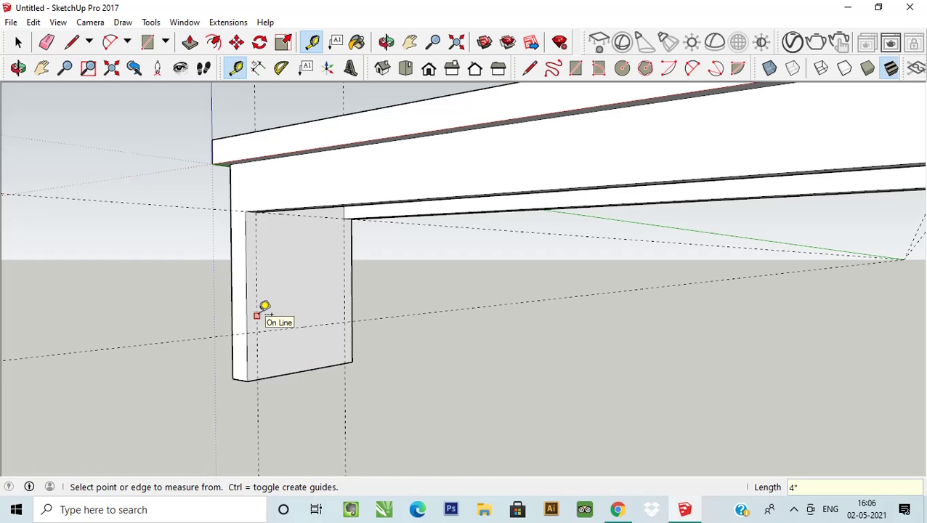
{"action": "left_click", "coordinate": [285, 361]}
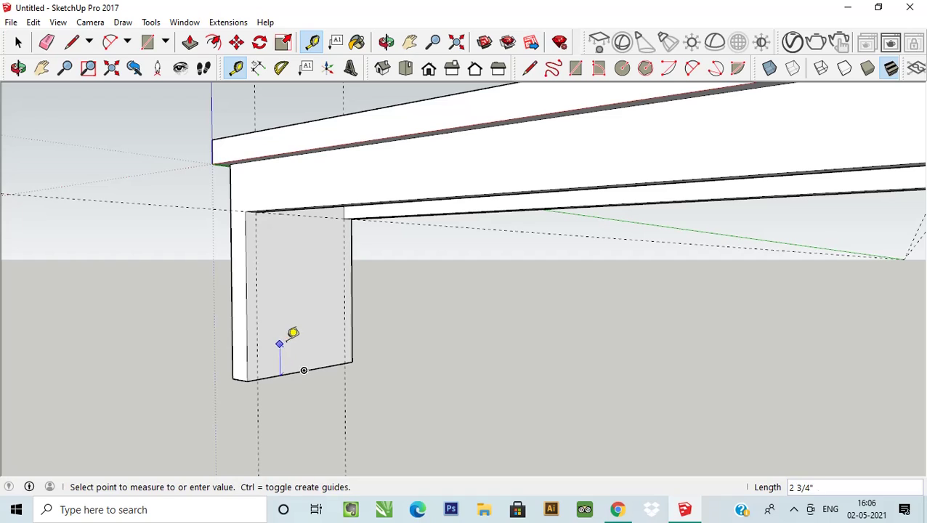
{"action": "key", "text": "space"}
Add a guide 3" above the leg's bottom and another measured from its bottom-left corner.
{"action": "left_click", "coordinate": [235, 68]}
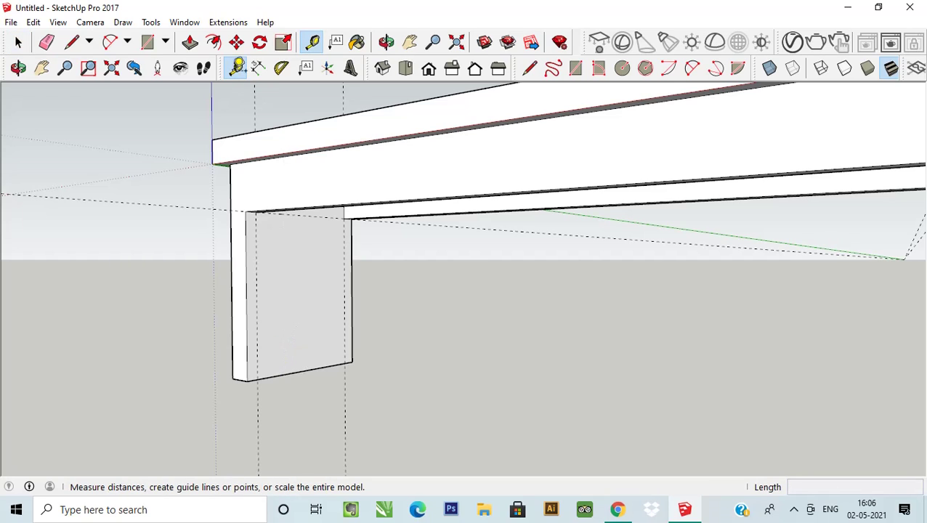
{"action": "left_click", "coordinate": [304, 371]}
{"action": "type", "text": "3"}
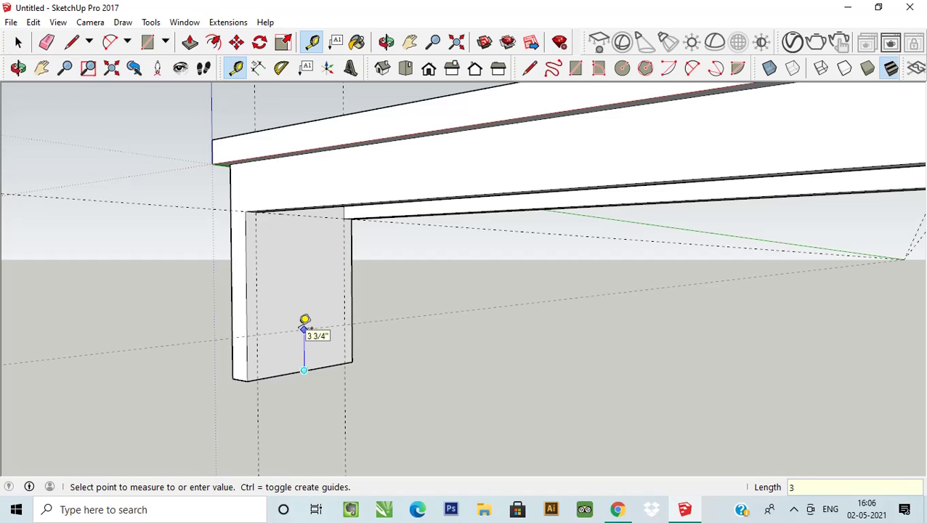
{"action": "type", "text": "\""}
{"action": "key", "text": "Return"}
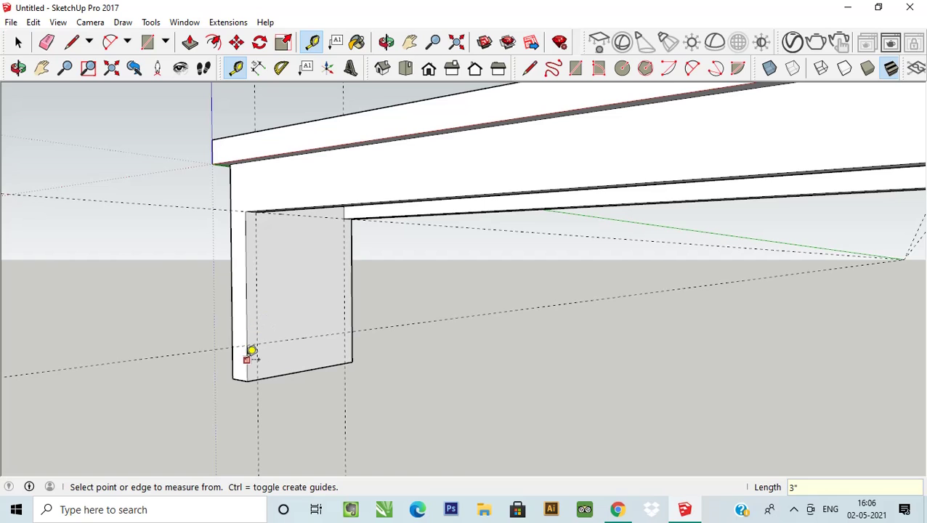
{"action": "left_click", "coordinate": [247, 359]}
{"action": "left_click", "coordinate": [310, 333]}
{"action": "left_click", "coordinate": [148, 41]}
{"action": "scroll", "coordinate": [455, 314], "scroll_direction": "up", "scroll_amount": 2}
{"action": "mouse_move", "coordinate": [393, 315]}
{"action": "middle_mouse_down"}
{"action": "mouse_move", "coordinate": [296, 335]}
{"action": "mouse_move", "coordinate": [280, 327]}
{"action": "middle_mouse_up"}
{"action": "scroll", "coordinate": [279, 327], "scroll_direction": "up", "scroll_amount": 2}
{"action": "mouse_move", "coordinate": [459, 327]}
{"action": "middle_mouse_down"}
{"action": "mouse_move", "coordinate": [362, 337]}
{"action": "mouse_move", "coordinate": [274, 314]}
{"action": "middle_mouse_up"}
Draw a thin shelf rectangle on the left leg's inner face near the bottom guides.
{"action": "left_click", "coordinate": [283, 318]}
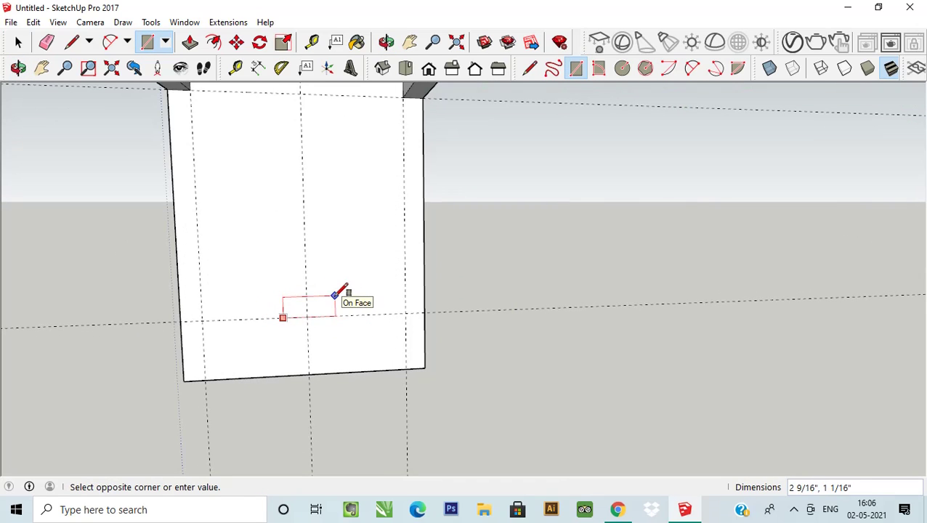
{"action": "key", "text": "space"}
{"action": "left_click", "coordinate": [148, 42]}
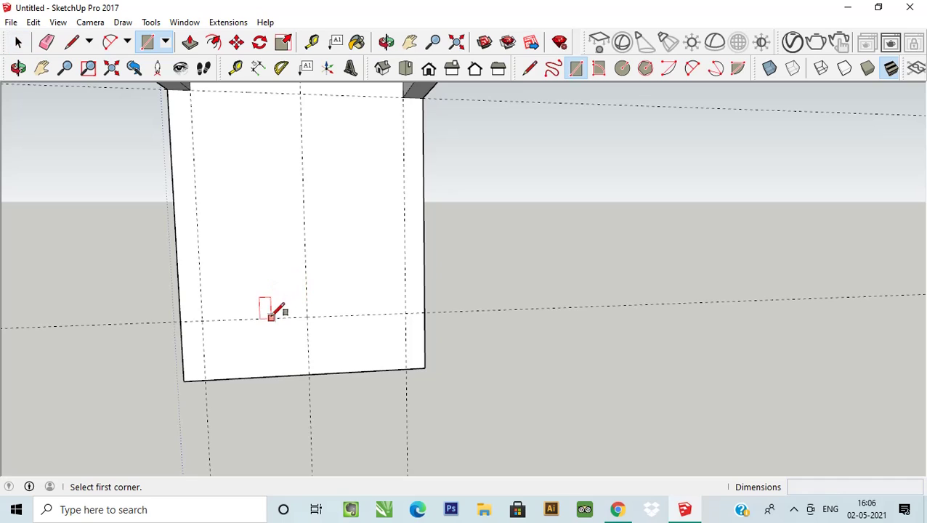
{"action": "left_click", "coordinate": [271, 317]}
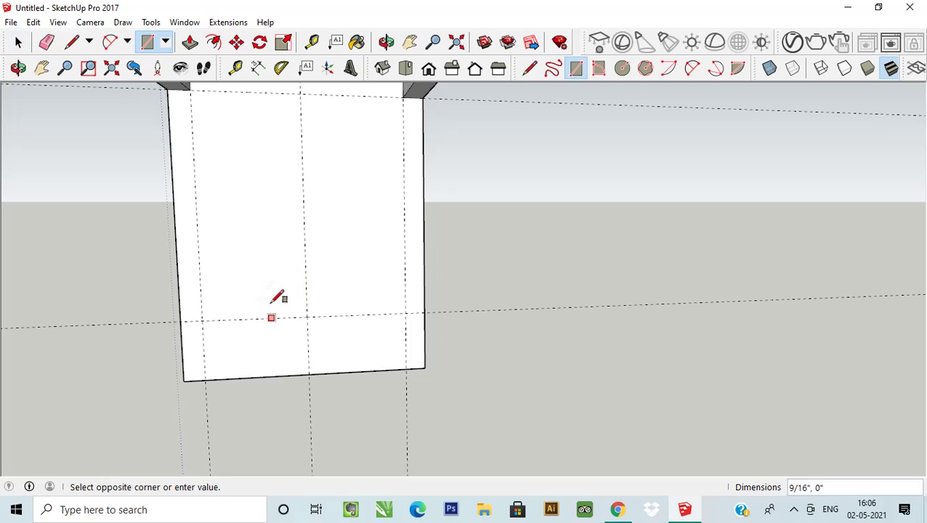
{"action": "left_click", "coordinate": [342, 297]}
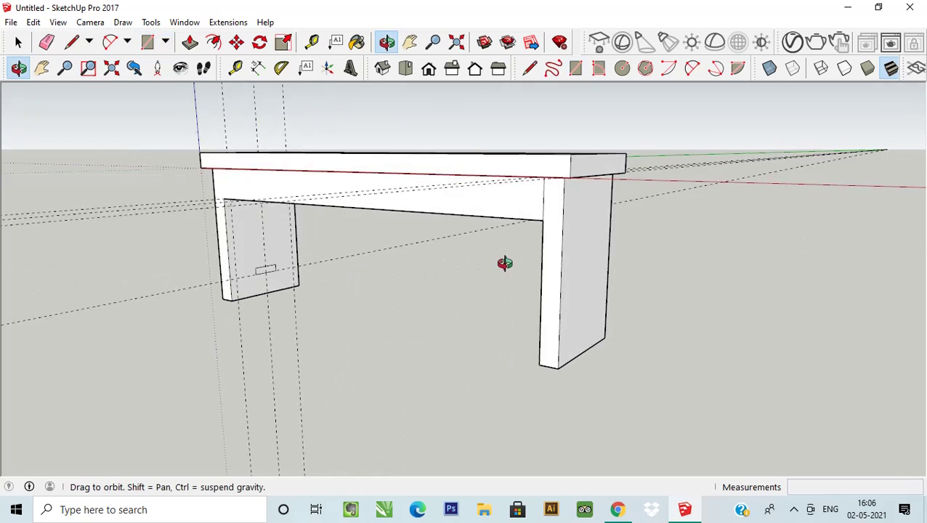
Push/pull the shelf rectangle 3' 11" across to meet the right leg.
{"action": "left_click", "coordinate": [190, 42]}
{"action": "mouse_move", "coordinate": [306, 242]}
{"action": "middle_mouse_down"}
{"action": "mouse_move", "coordinate": [436, 315]}
{"action": "mouse_move", "coordinate": [429, 312]}
{"action": "middle_mouse_up"}
{"action": "mouse_move", "coordinate": [186, 302]}
{"action": "left_mouse_down"}
{"action": "mouse_move", "coordinate": [407, 314]}
{"action": "mouse_move", "coordinate": [663, 308]}
{"action": "left_mouse_up"}
{"action": "left_click", "coordinate": [18, 42]}
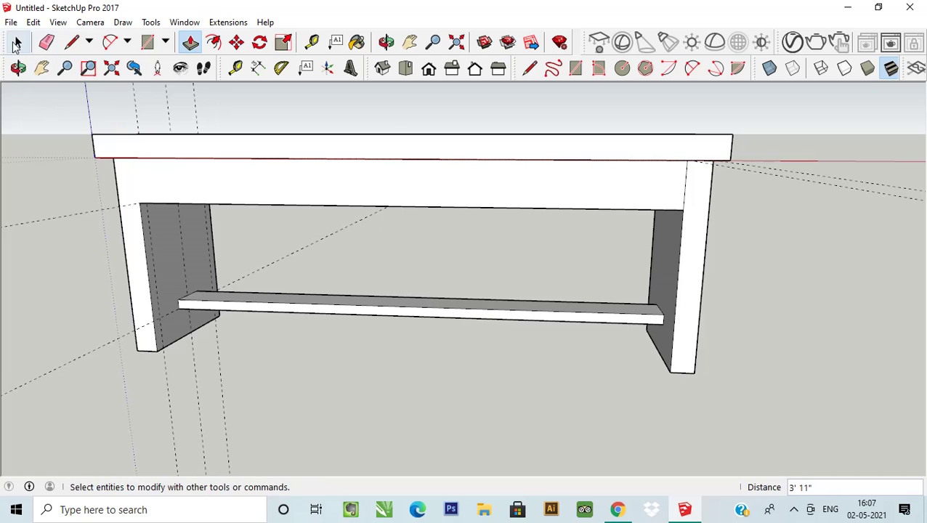
{"action": "scroll", "coordinate": [236, 229], "scroll_direction": "down", "scroll_amount": 3}
{"action": "scroll", "coordinate": [232, 240], "scroll_direction": "down", "scroll_amount": 2}
{"action": "mouse_move", "coordinate": [232, 241]}
{"action": "middle_mouse_down"}
{"action": "mouse_move", "coordinate": [356, 258]}
{"action": "mouse_move", "coordinate": [393, 300]}
{"action": "mouse_move", "coordinate": [399, 292]}
{"action": "middle_mouse_up"}
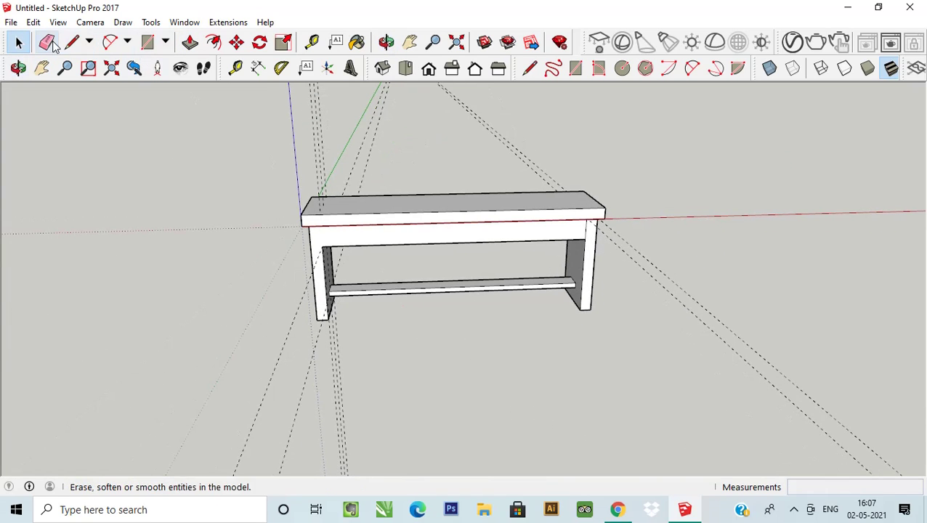
Erase all the construction guide lines from the model.
{"action": "left_click", "coordinate": [46, 42]}
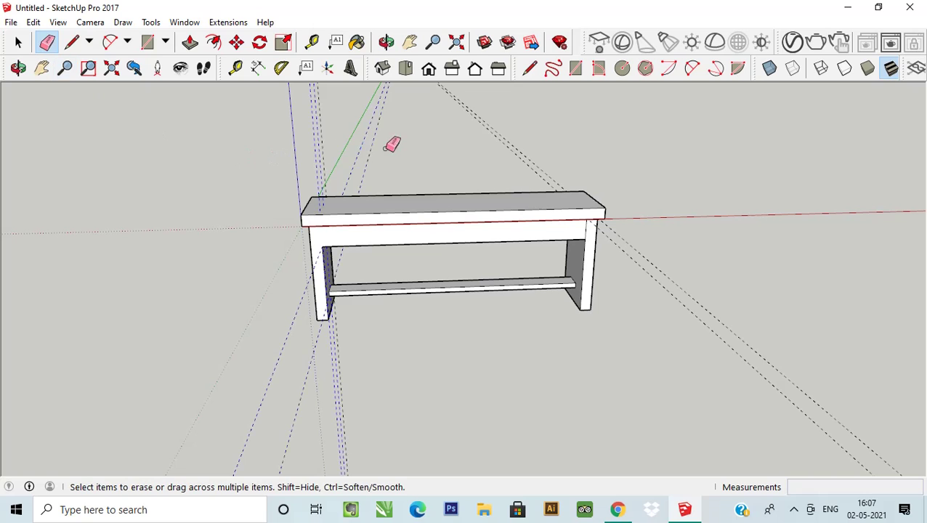
{"action": "scroll", "coordinate": [274, 189], "scroll_direction": "down", "scroll_amount": 2}
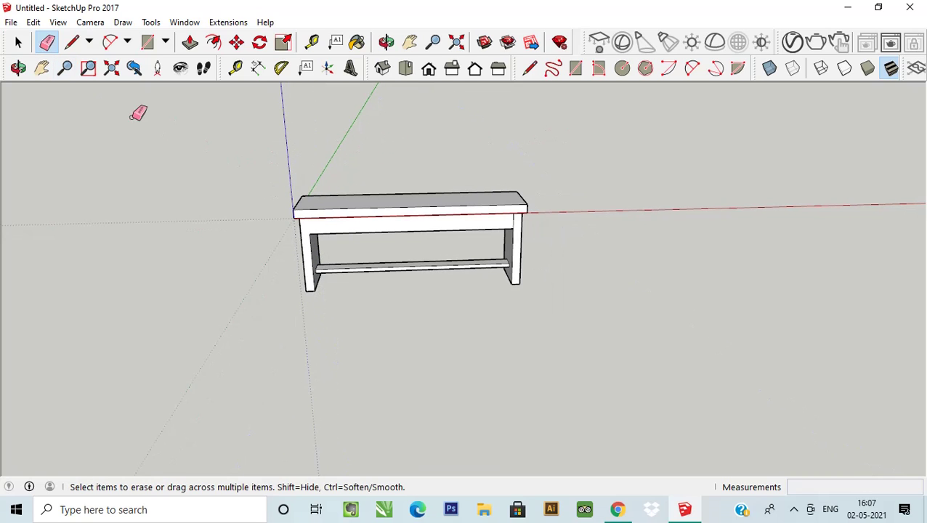
{"action": "left_click", "coordinate": [18, 43]}
{"action": "scroll", "coordinate": [338, 200], "scroll_direction": "up", "scroll_amount": 2}
Window-select the whole bench and make it a single group.
{"action": "middle_click_drag", "start_coordinate": [337, 201], "coordinate": [408, 228]}
{"action": "scroll", "coordinate": [411, 196], "scroll_direction": "up", "scroll_amount": 1}
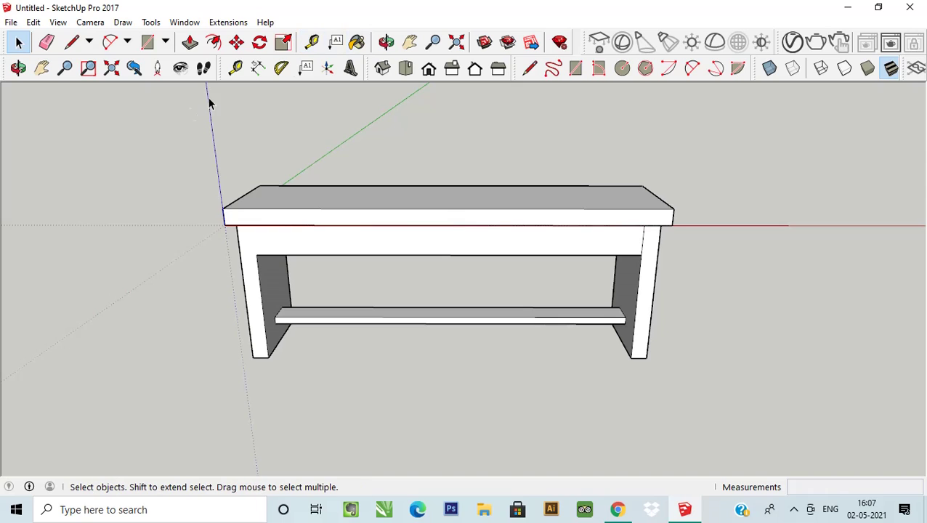
{"action": "left_click_drag", "start_coordinate": [166, 143], "coordinate": [687, 395]}
{"action": "right_click", "coordinate": [480, 238]}
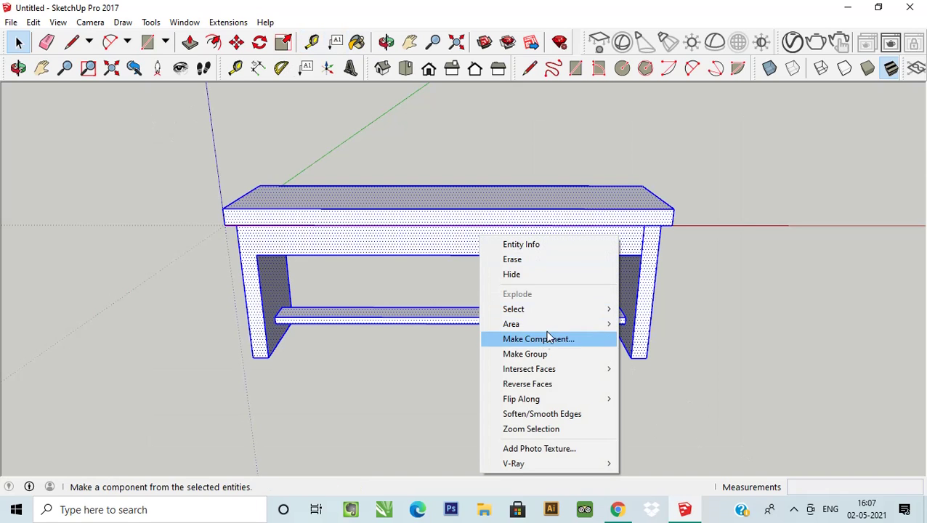
{"action": "left_click", "coordinate": [539, 355]}
{"action": "left_click", "coordinate": [515, 387]}
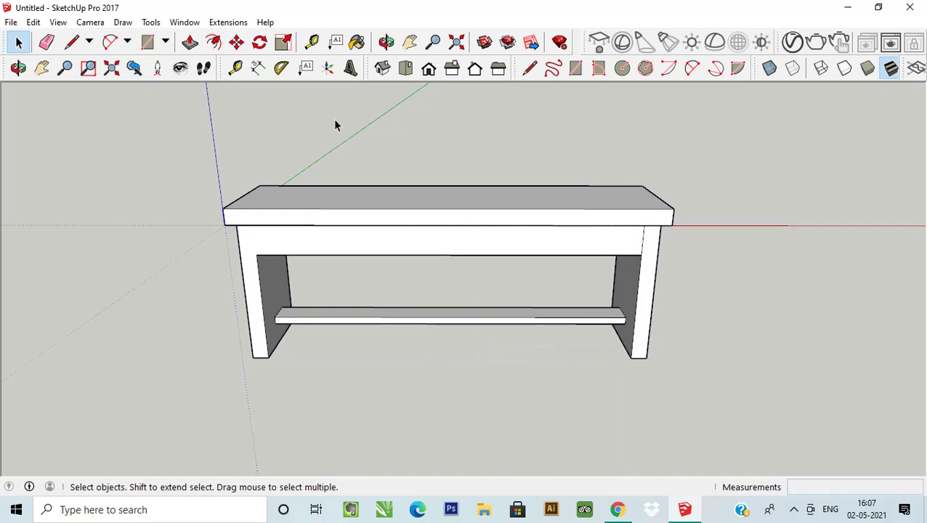
Paint the bench with pink Color A02 and open that material in the V-Ray Asset Editor.
{"action": "left_click", "coordinate": [366, 47]}
{"action": "scroll", "coordinate": [490, 235], "scroll_direction": "down", "scroll_amount": 1}
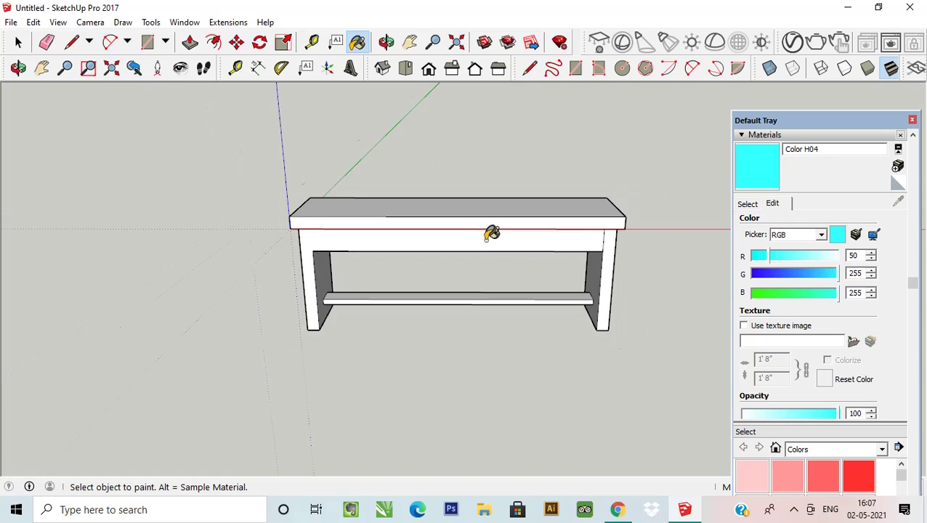
{"action": "scroll", "coordinate": [465, 246], "scroll_direction": "down", "scroll_amount": 1}
{"action": "mouse_move", "coordinate": [465, 247]}
{"action": "middle_mouse_down", "text": "shift"}
{"action": "mouse_move", "coordinate": [463, 265]}
{"action": "mouse_move", "coordinate": [507, 272]}
{"action": "middle_mouse_up", "text": "shift"}
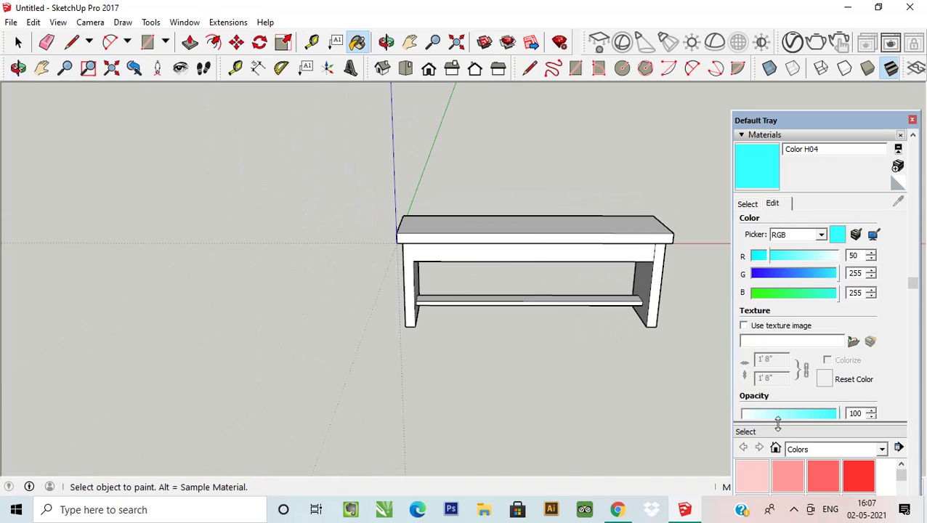
{"action": "scroll", "coordinate": [793, 354], "scroll_direction": "down", "scroll_amount": 3}
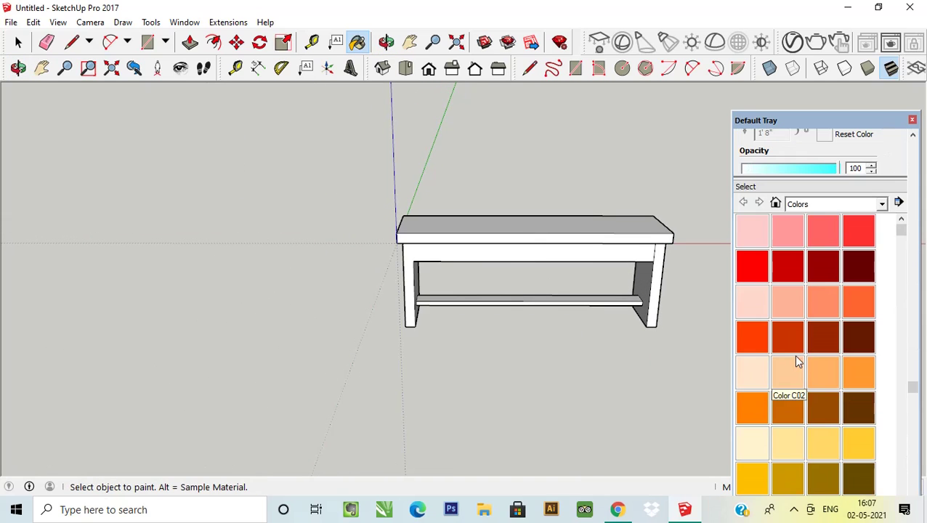
{"action": "left_click", "coordinate": [786, 234]}
{"action": "left_click", "coordinate": [596, 227]}
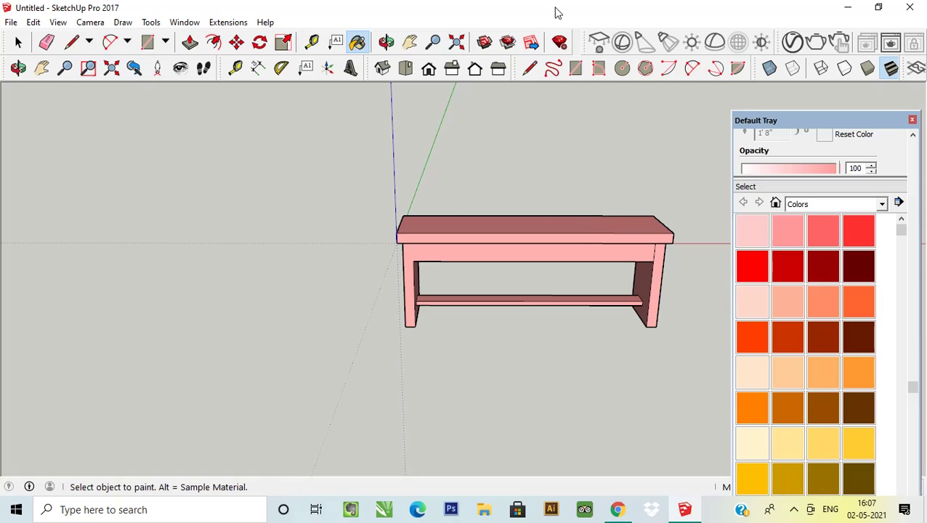
{"action": "left_click", "coordinate": [793, 41]}
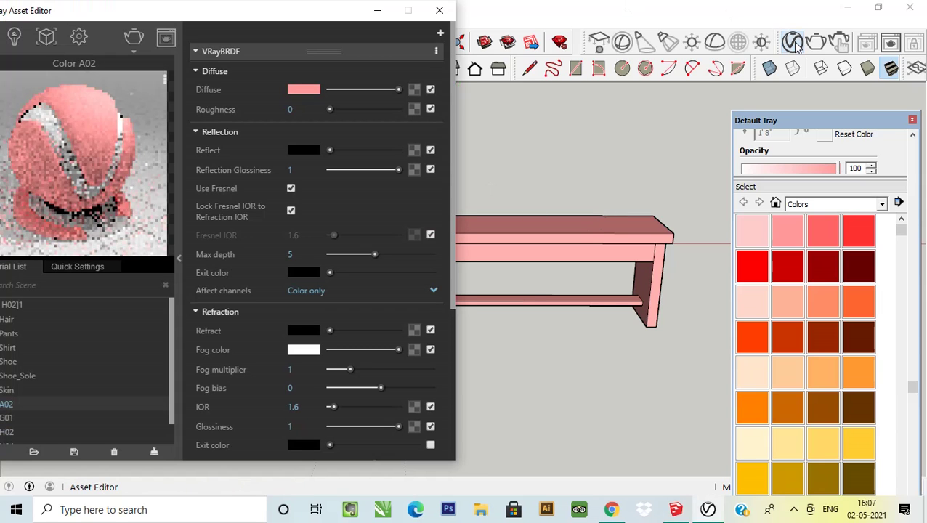
Load the dark wood-grain JPG as a Bitmap in Color A02's diffuse slot, then close the Asset Editor.
{"action": "left_click", "coordinate": [412, 91]}
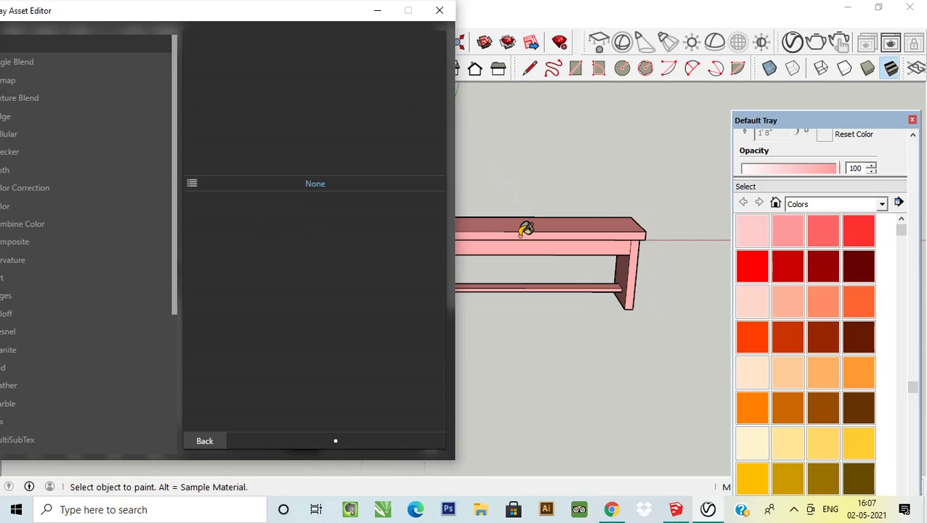
{"action": "middle_click_drag", "start_coordinate": [523, 227], "coordinate": [590, 238]}
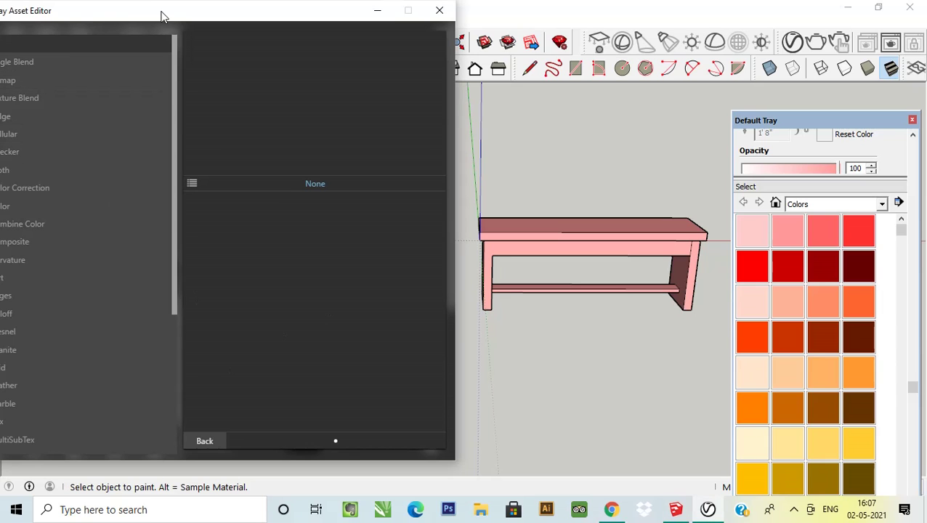
{"action": "left_click_drag", "start_coordinate": [90, 13], "coordinate": [132, 14]}
{"action": "left_click", "coordinate": [40, 81]}
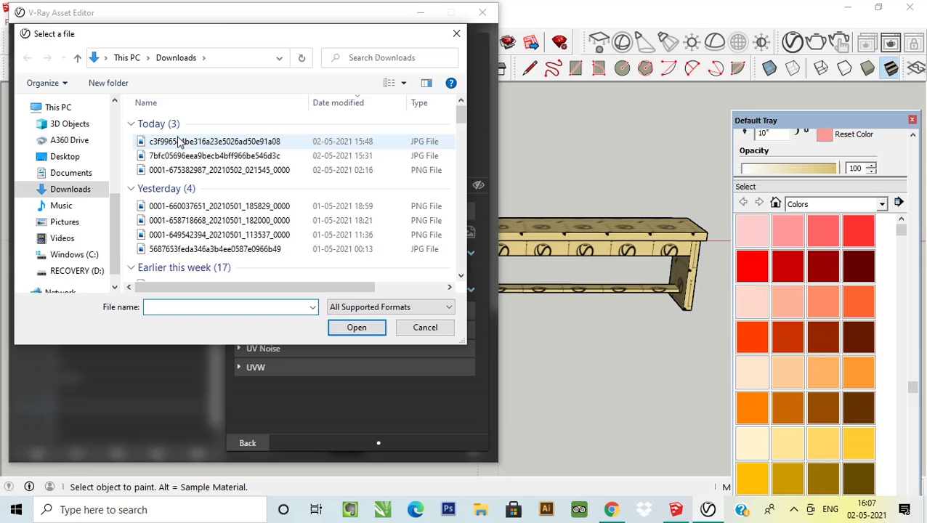
{"action": "left_click", "coordinate": [186, 141]}
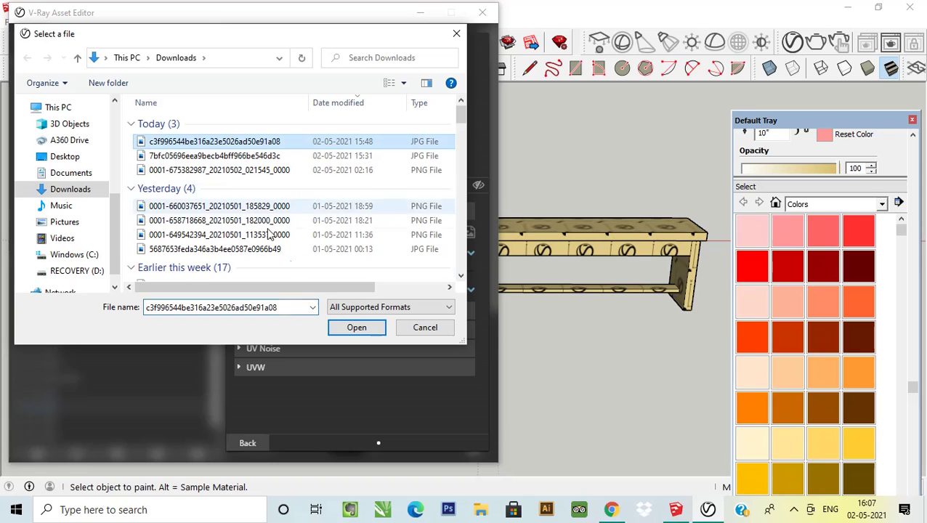
{"action": "left_click", "coordinate": [350, 337]}
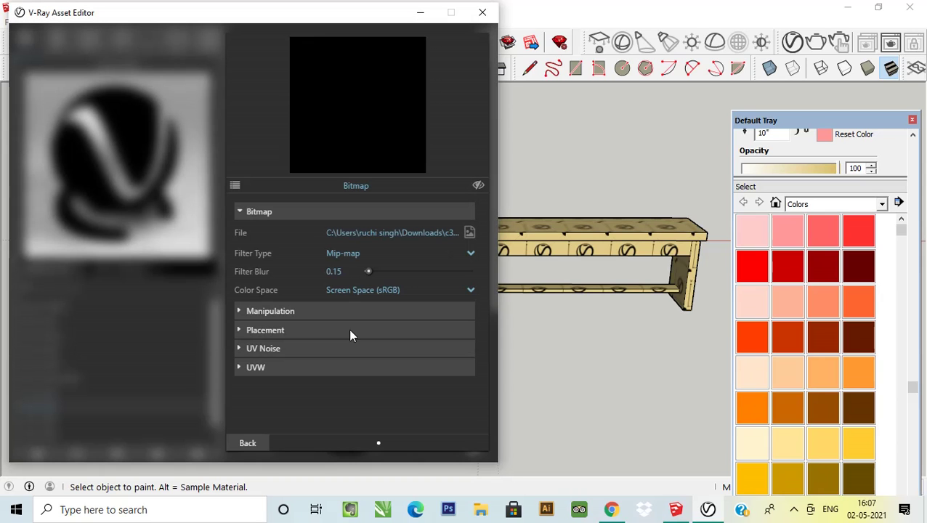
{"action": "left_click", "coordinate": [482, 12]}
{"action": "scroll", "coordinate": [472, 218], "scroll_direction": "down", "scroll_amount": 2}
{"action": "scroll", "coordinate": [567, 218], "scroll_direction": "up", "scroll_amount": 5}
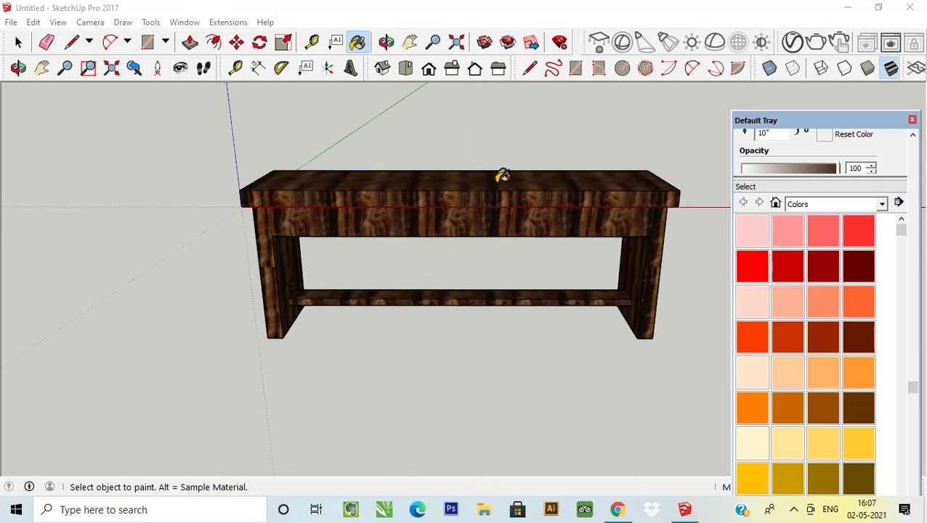
Set the Color A02 wood texture width to 20 for a 1' 8" square tile.
{"action": "middle_click_drag", "start_coordinate": [463, 196], "coordinate": [397, 254]}
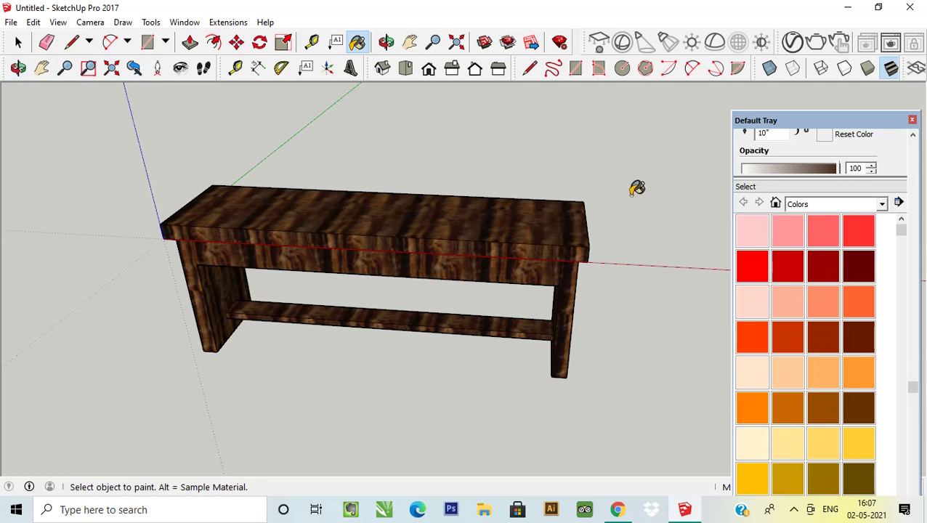
{"action": "scroll", "coordinate": [770, 207], "scroll_direction": "up", "scroll_amount": 3}
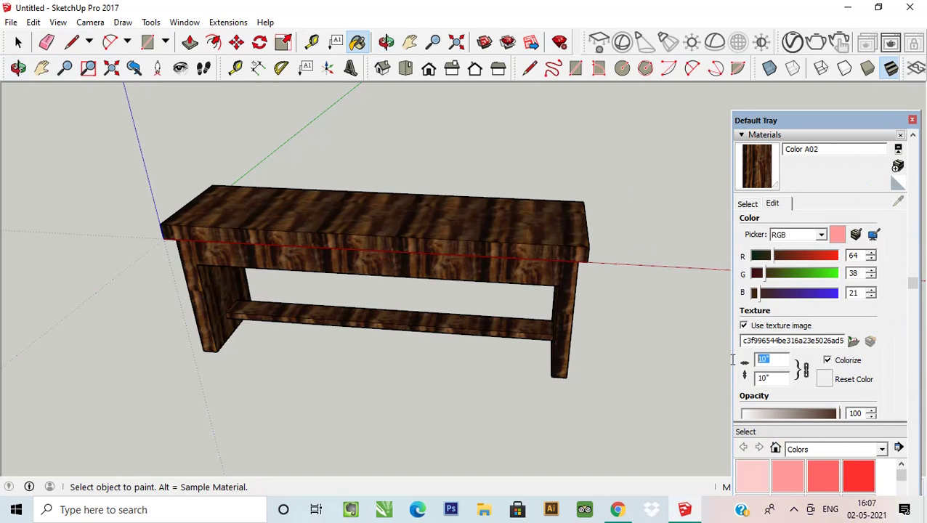
{"action": "type", "text": "20"}
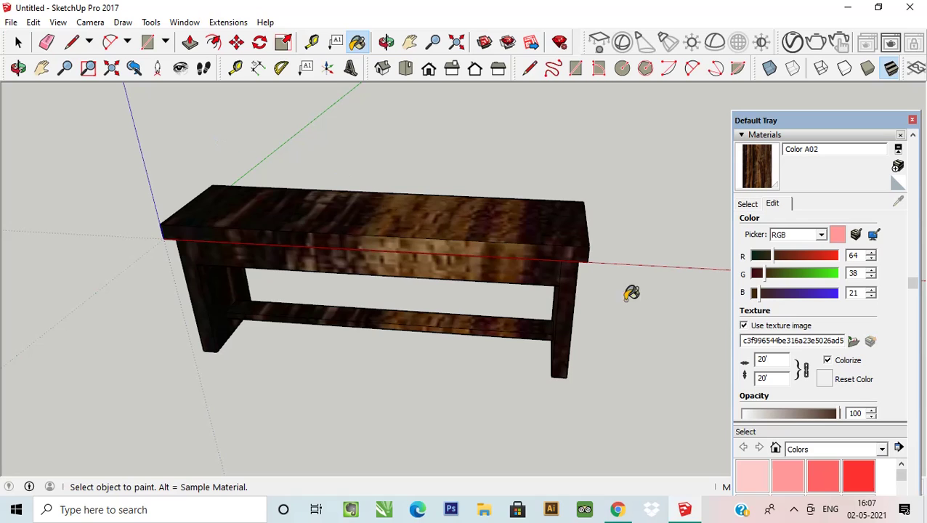
{"action": "type", "text": "2"}
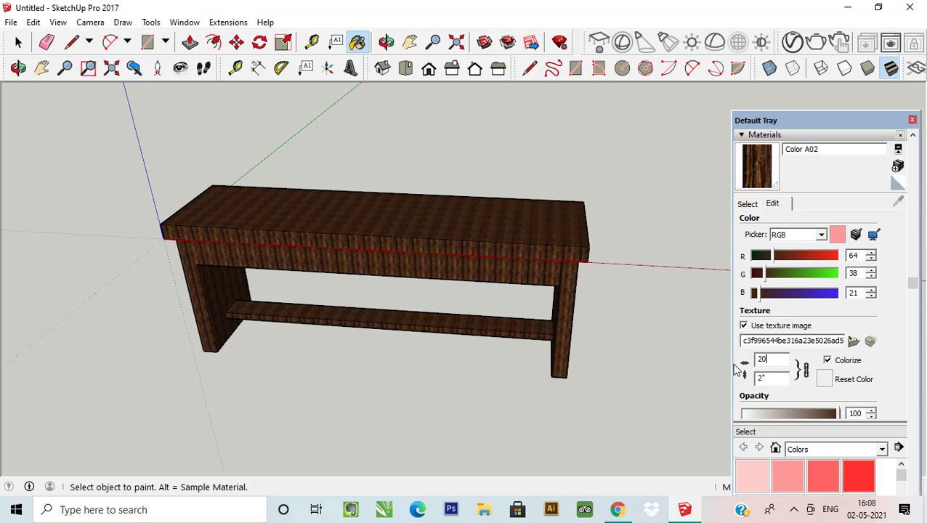
{"action": "type", "text": "0"}
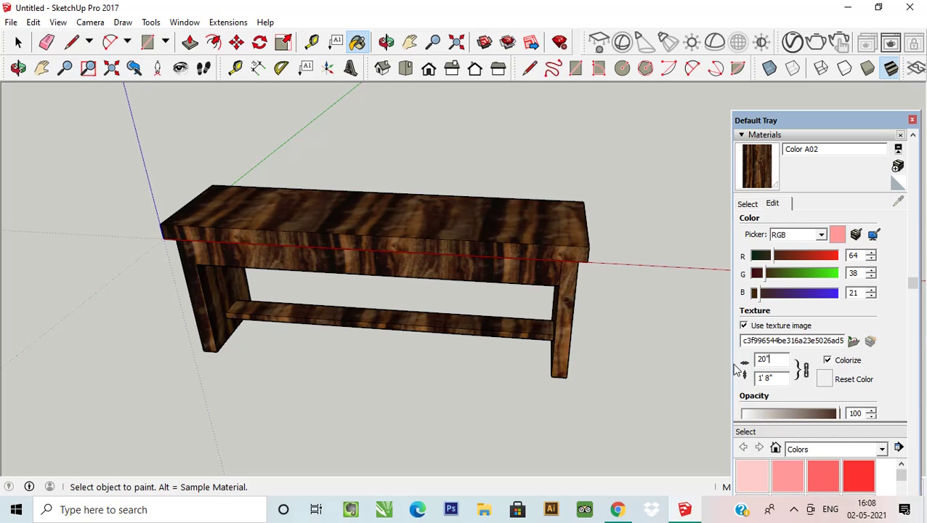
{"action": "left_click", "coordinate": [18, 43]}
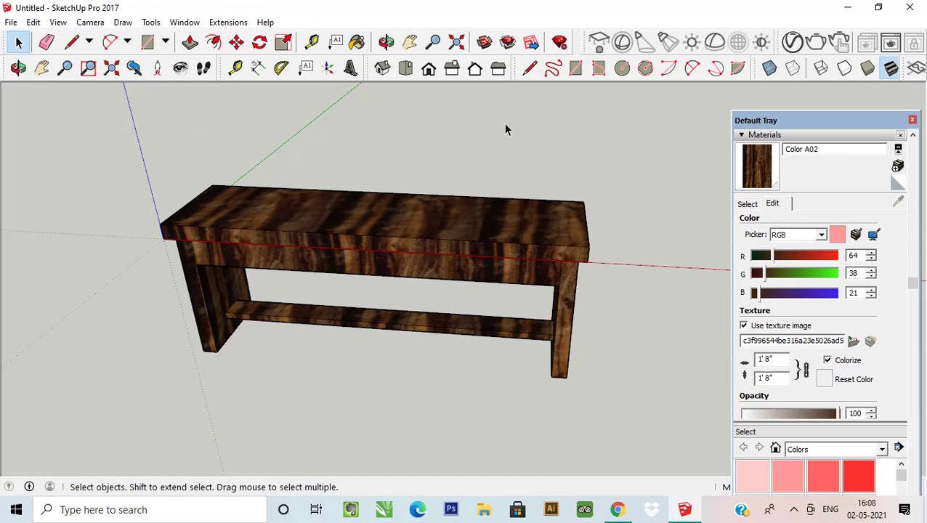
Close the Default Tray and orbit and zoom to inspect the enlarged grain on the bench.
{"action": "left_click", "coordinate": [901, 135]}
{"action": "scroll", "coordinate": [508, 217], "scroll_direction": "up", "scroll_amount": 3}
{"action": "mouse_move", "coordinate": [507, 217]}
{"action": "middle_mouse_down"}
{"action": "mouse_move", "coordinate": [368, 304]}
{"action": "mouse_move", "coordinate": [295, 192]}
{"action": "mouse_move", "coordinate": [341, 185]}
{"action": "mouse_move", "coordinate": [602, 204]}
{"action": "mouse_move", "coordinate": [437, 269]}
{"action": "mouse_move", "coordinate": [380, 302]}
{"action": "mouse_move", "coordinate": [393, 292]}
{"action": "mouse_move", "coordinate": [217, 236]}
{"action": "mouse_move", "coordinate": [507, 284]}
{"action": "middle_mouse_up"}
{"action": "scroll", "coordinate": [573, 210], "scroll_direction": "up", "scroll_amount": 2}
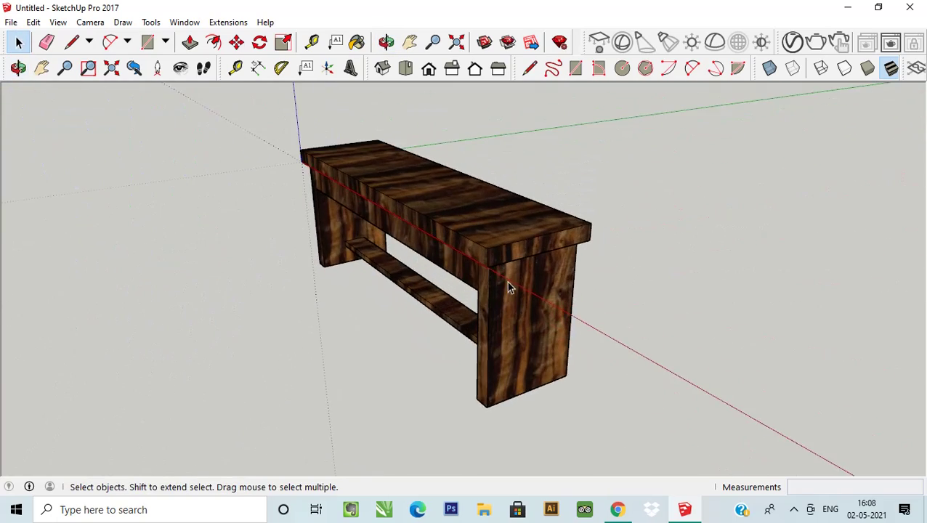
{"action": "scroll", "coordinate": [507, 284], "scroll_direction": "up", "scroll_amount": 1}
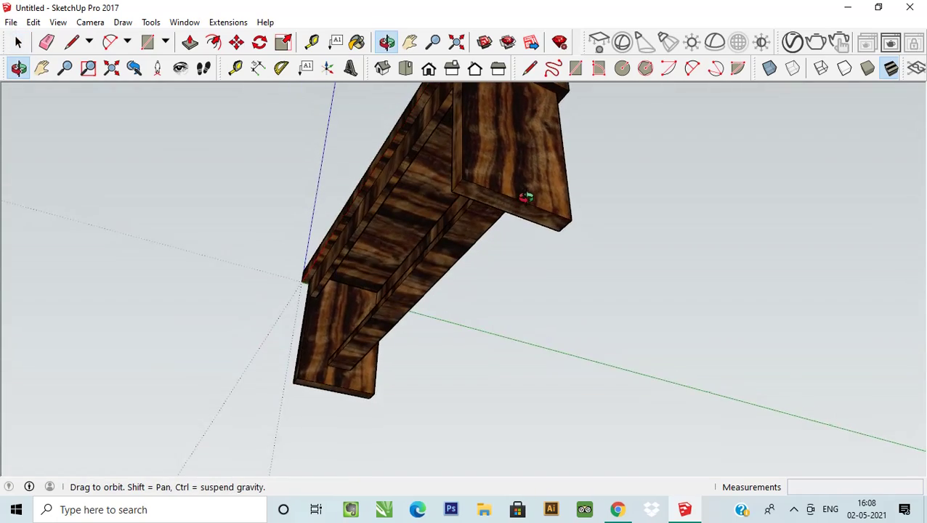